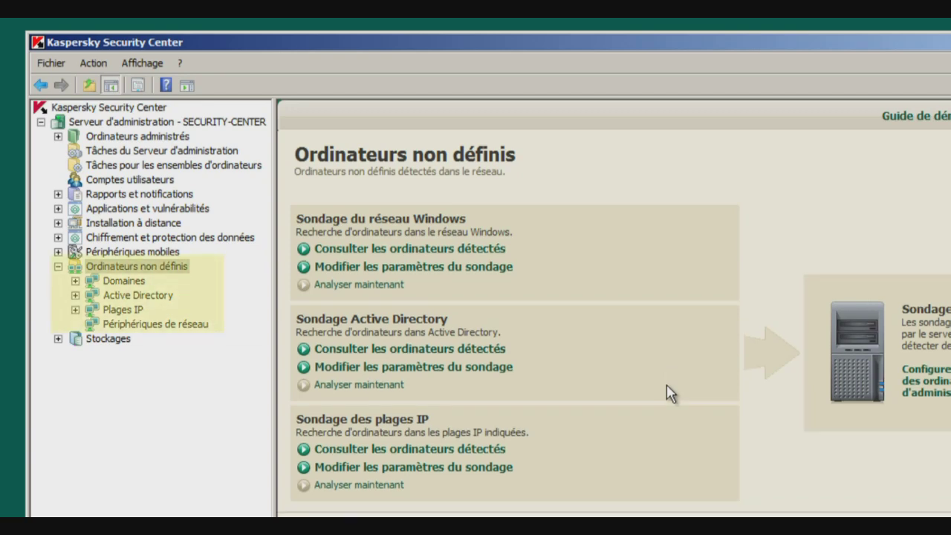
Review the Windows network polling properties, including the client computers section, the polling permission and the full polling interval
{"action": "left_click", "coordinate": [392, 268]}
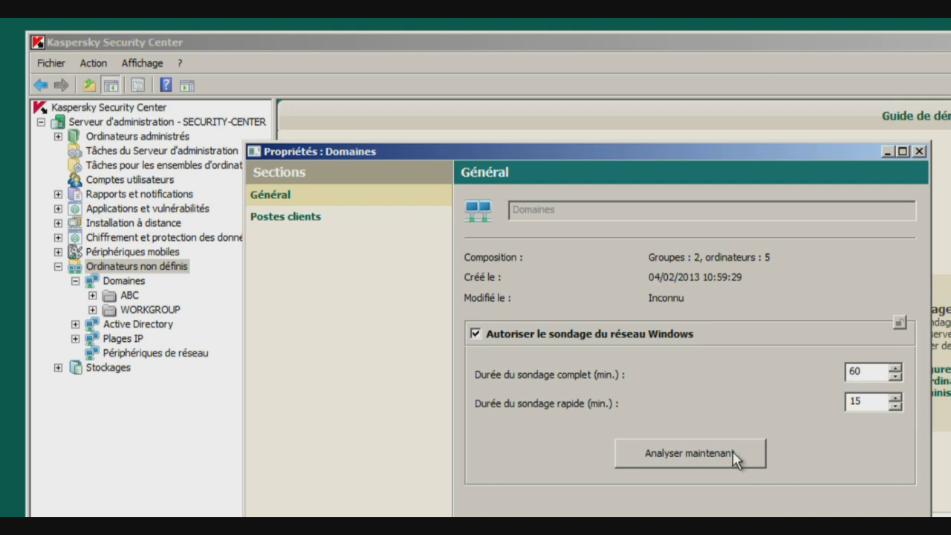
{"action": "left_click", "coordinate": [305, 223]}
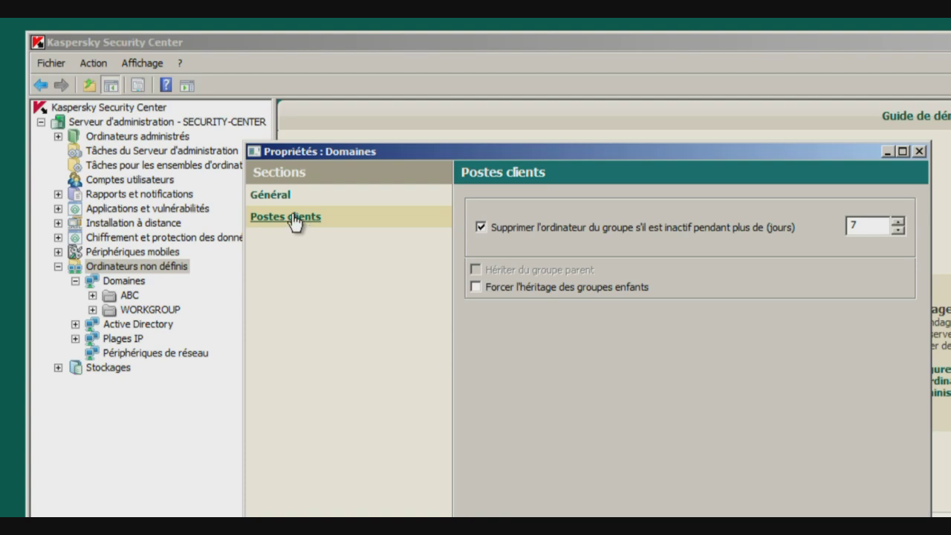
{"action": "left_click", "coordinate": [282, 202]}
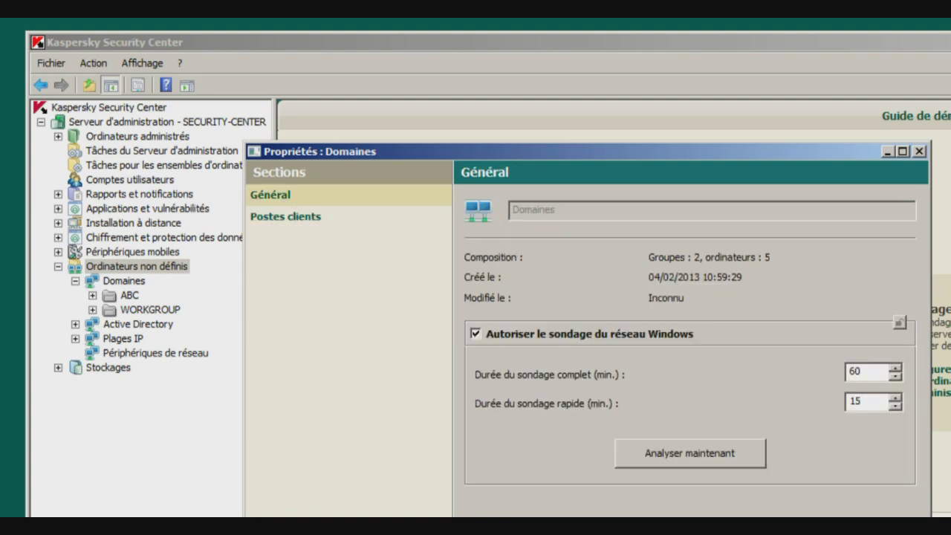
{"action": "left_click", "coordinate": [530, 334]}
{"action": "left_click", "coordinate": [529, 334]}
{"action": "left_click_drag", "start_coordinate": [862, 372], "coordinate": [803, 376]}
{"action": "key", "text": "Return"}
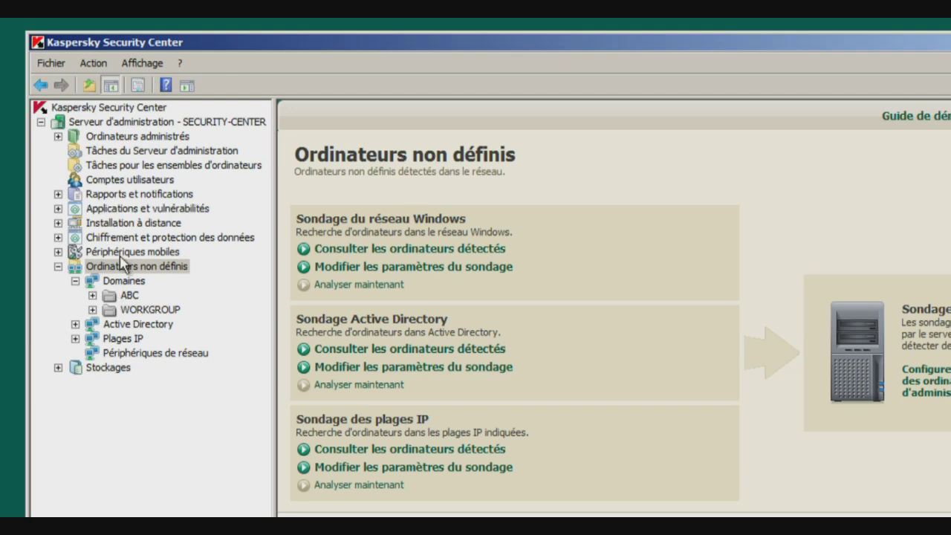
From the unassigned ABC domain, move computer DC to the Serveurs group and computer DESKTOP to the Workstations group
{"action": "left_click", "coordinate": [126, 297]}
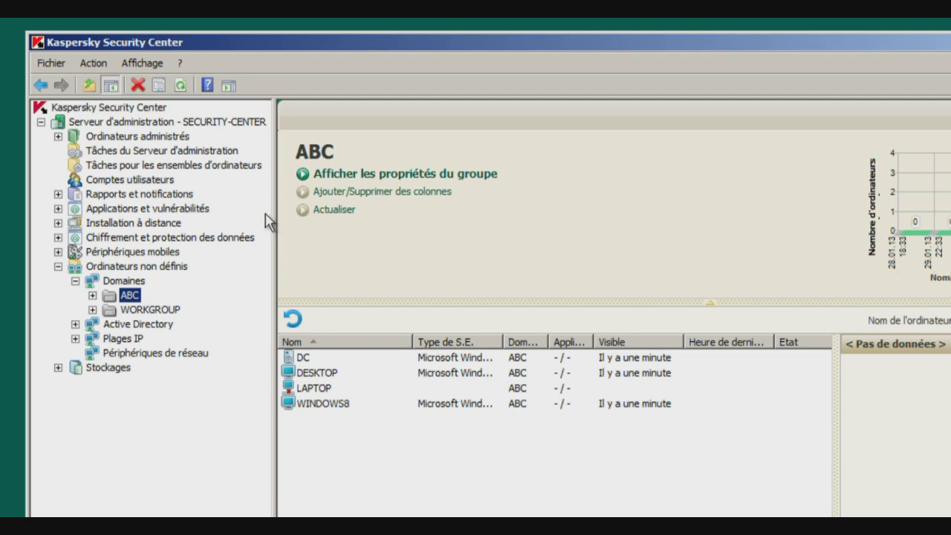
{"action": "left_click", "coordinate": [58, 137]}
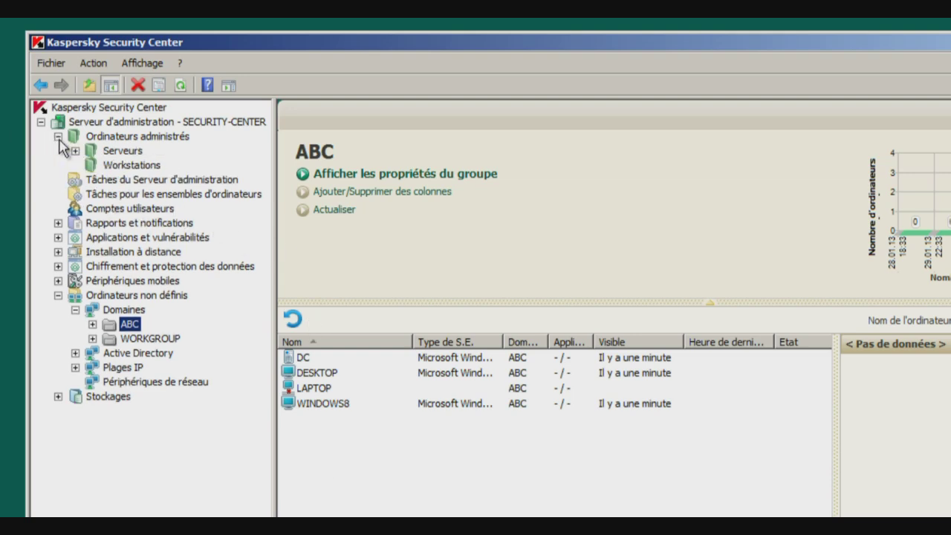
{"action": "left_click", "coordinate": [325, 360]}
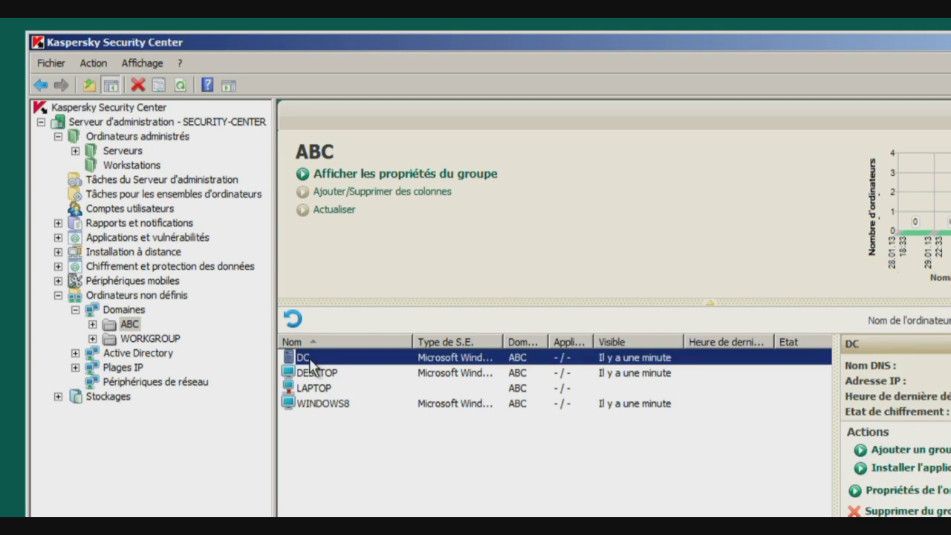
{"action": "left_click_drag", "start_coordinate": [307, 362], "coordinate": [127, 154]}
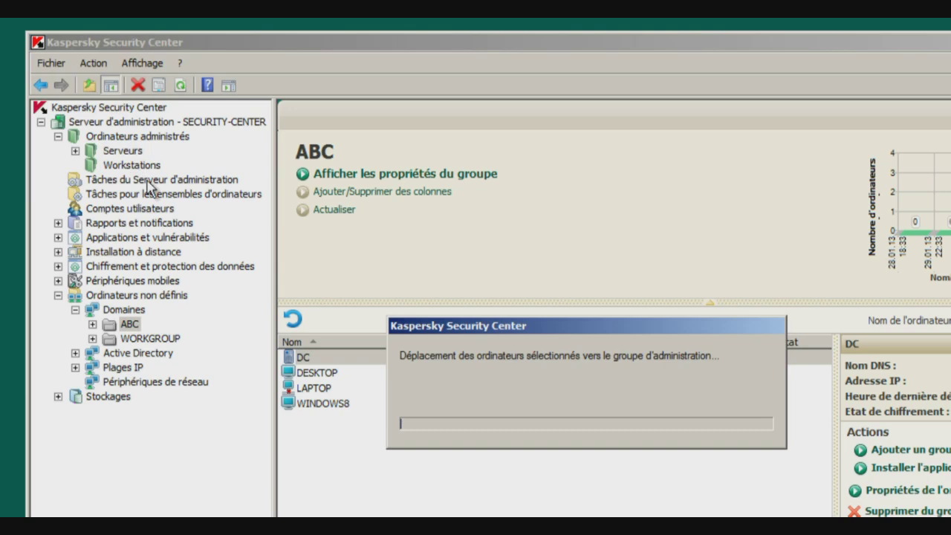
{"action": "left_click", "coordinate": [331, 360]}
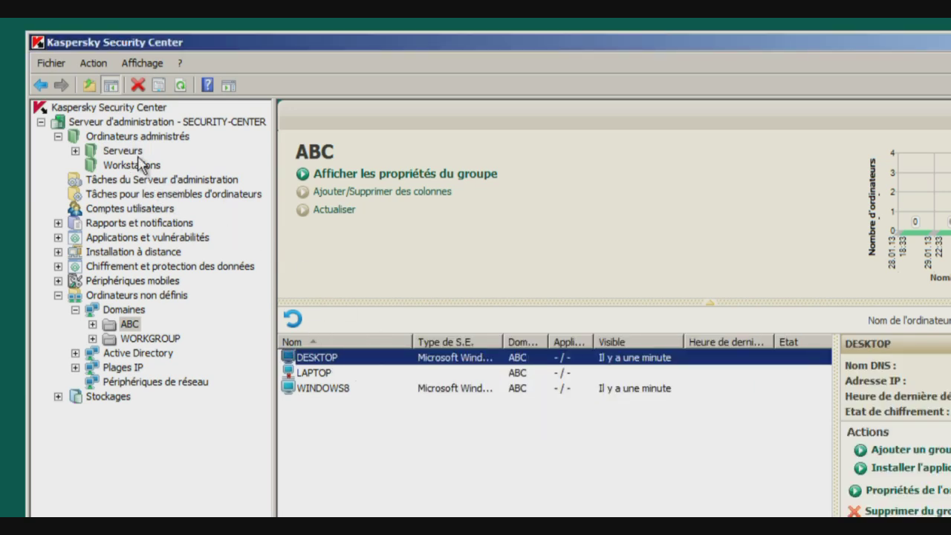
{"action": "left_click_drag", "start_coordinate": [136, 171], "coordinate": [136, 171]}
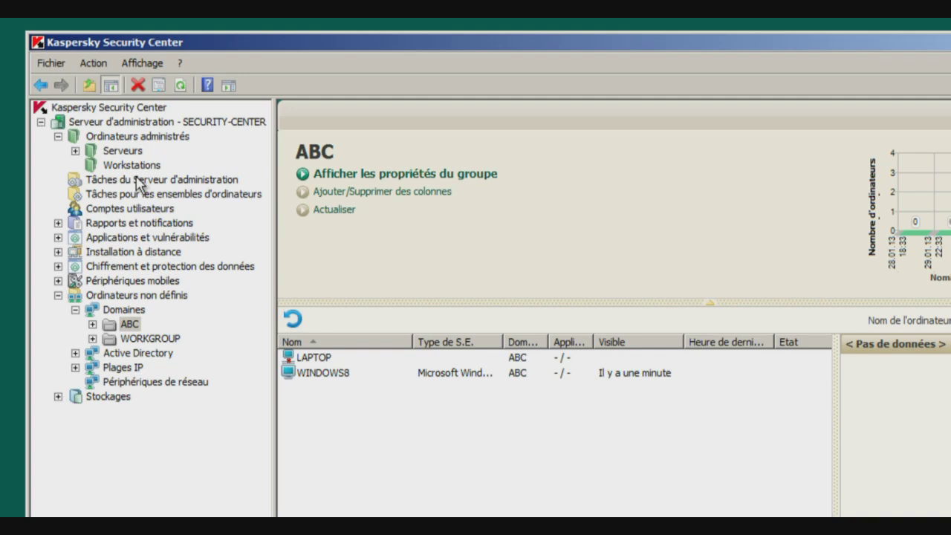
Create a computer relocation rule for unassigned computers that targets the Ordinateurs administrés\Workstations group, and enable the rule
{"action": "left_click", "coordinate": [119, 297]}
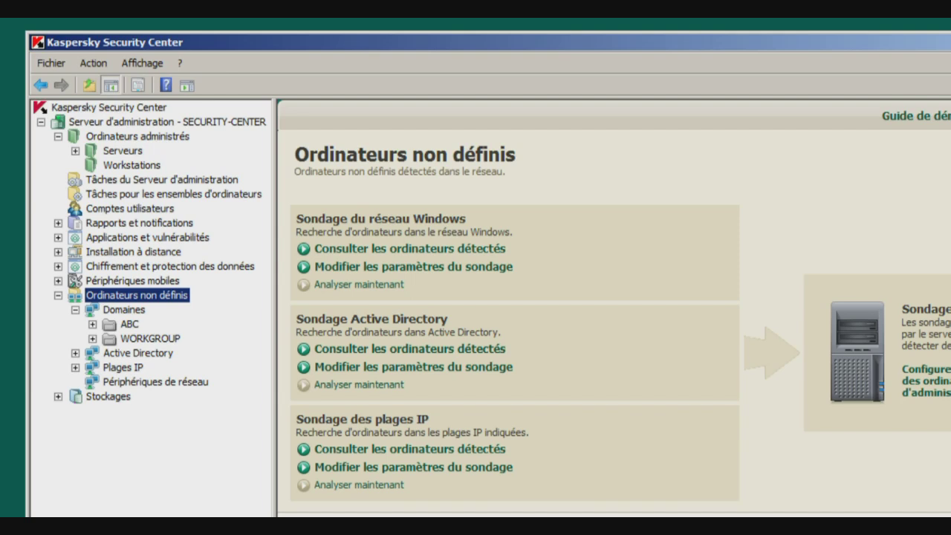
{"action": "key", "text": "alt+Return"}
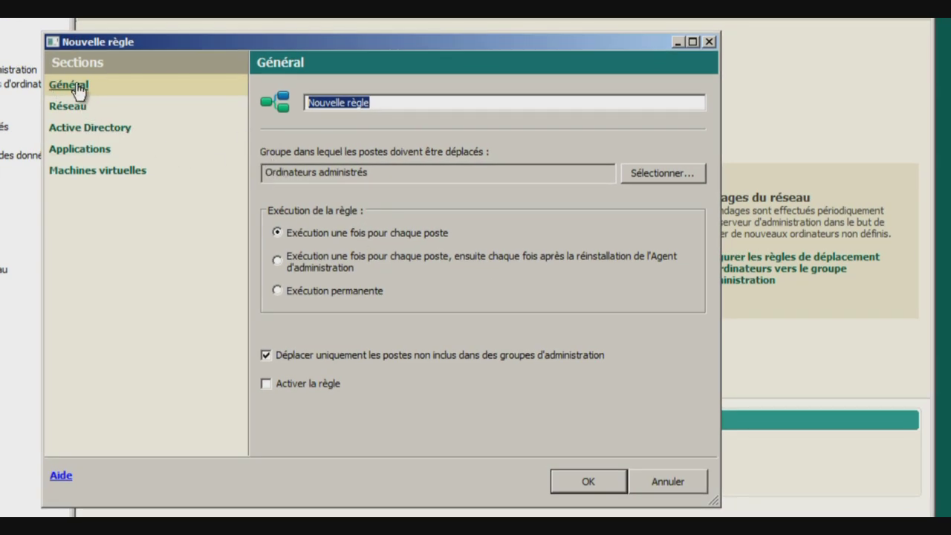
{"action": "left_click", "coordinate": [673, 175]}
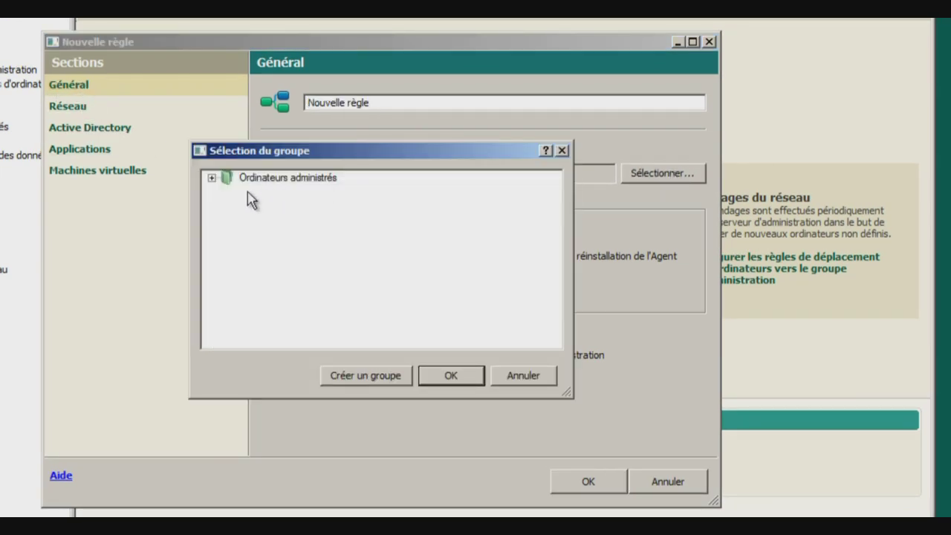
{"action": "double_click", "coordinate": [232, 178]}
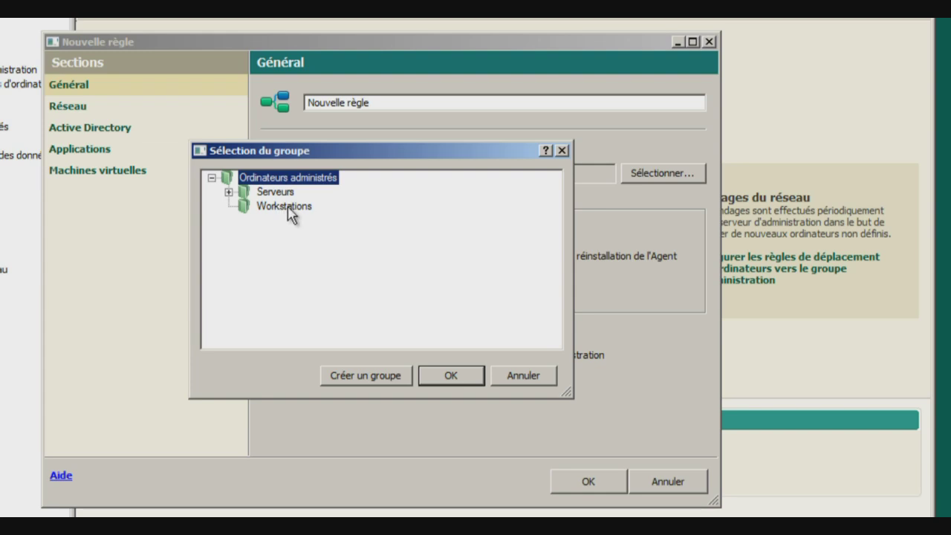
{"action": "left_click", "coordinate": [289, 208]}
{"action": "left_click", "coordinate": [456, 373]}
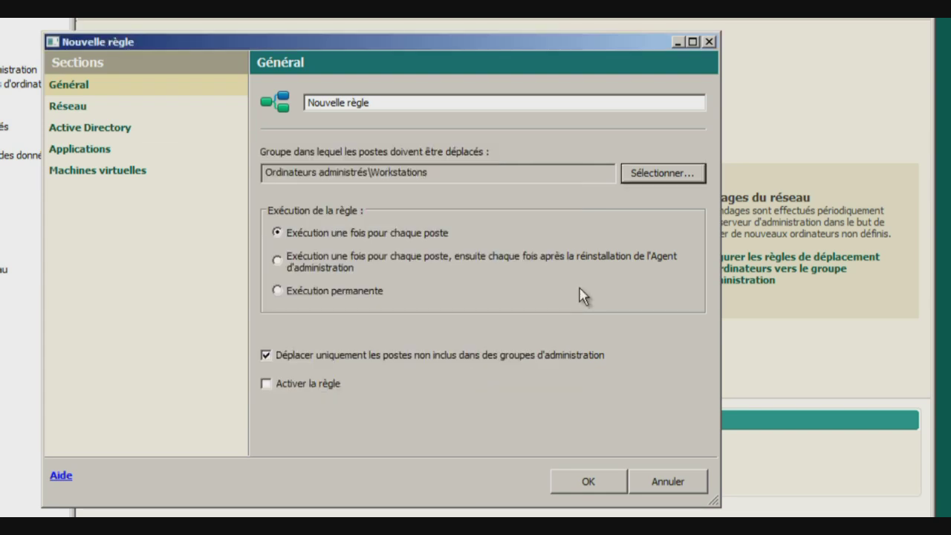
{"action": "left_click", "coordinate": [301, 384]}
Try the computer name filters HP* and COMPTA and the IP range option in the rule's network conditions, and clear them
{"action": "left_click", "coordinate": [84, 109]}
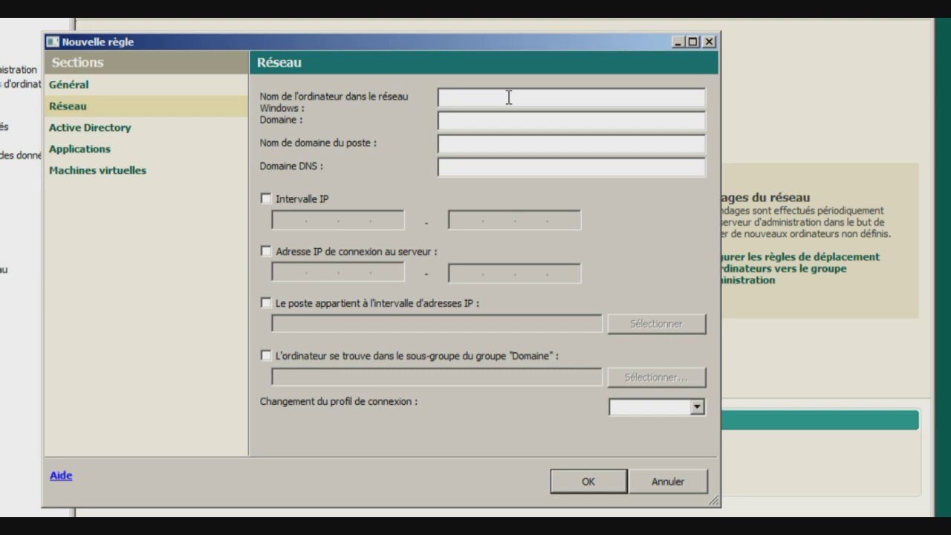
{"action": "type", "text": "HP*"}
{"action": "key", "text": "BackSpace"}
{"action": "key", "text": "BackSpace"}
{"action": "type", "text": "COMPTA"}
{"action": "key", "text": "BackSpace"}
{"action": "key", "text": "BackSpace"}
{"action": "key", "text": "BackSpace"}
{"action": "key", "text": "BackSpace"}
{"action": "key", "text": "BackSpace"}
{"action": "key", "text": "BackSpace"}
{"action": "left_click", "coordinate": [268, 205]}
{"action": "left_click", "coordinate": [267, 199]}
Try the Active Directory division condition with child organizations, relocation to matching subgroups and creation of missing subgroups, and switch it off
{"action": "left_click", "coordinate": [89, 129]}
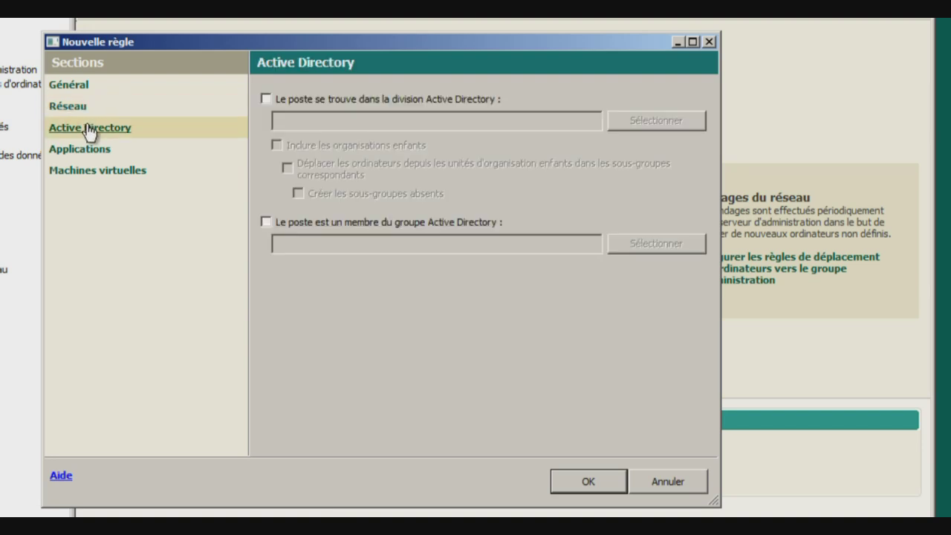
{"action": "left_click", "coordinate": [266, 99]}
{"action": "left_click", "coordinate": [276, 145]}
{"action": "left_click", "coordinate": [287, 168]}
{"action": "left_click", "coordinate": [298, 193]}
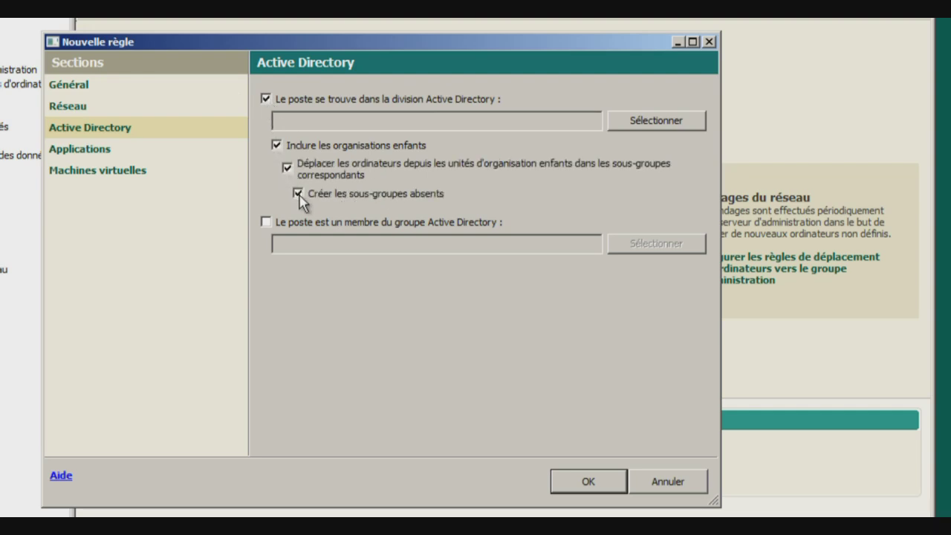
{"action": "left_click", "coordinate": [266, 99]}
Set the rule's application conditions to an active Administration Agent (Oui) and operating system Microsoft Windows Server 2008, and save the rule
{"action": "left_click", "coordinate": [77, 152]}
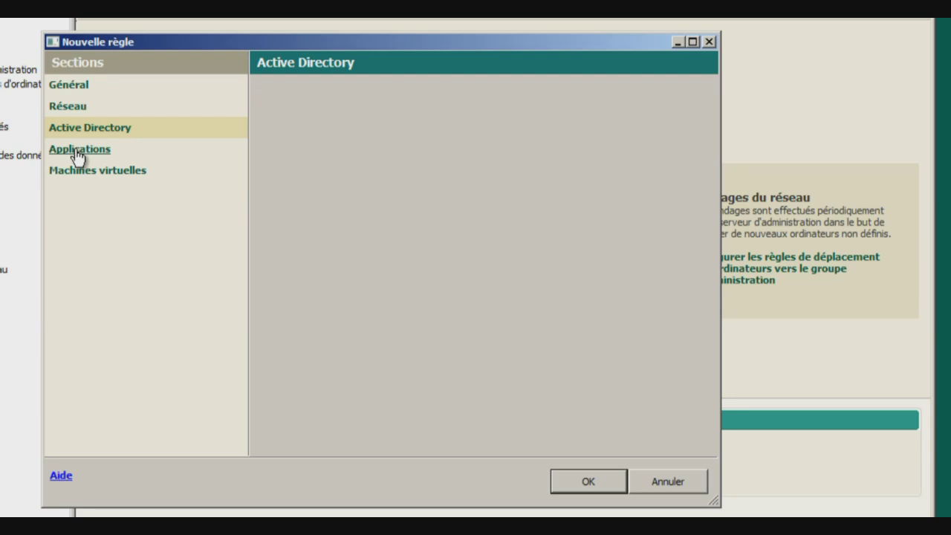
{"action": "left_click", "coordinate": [571, 115]}
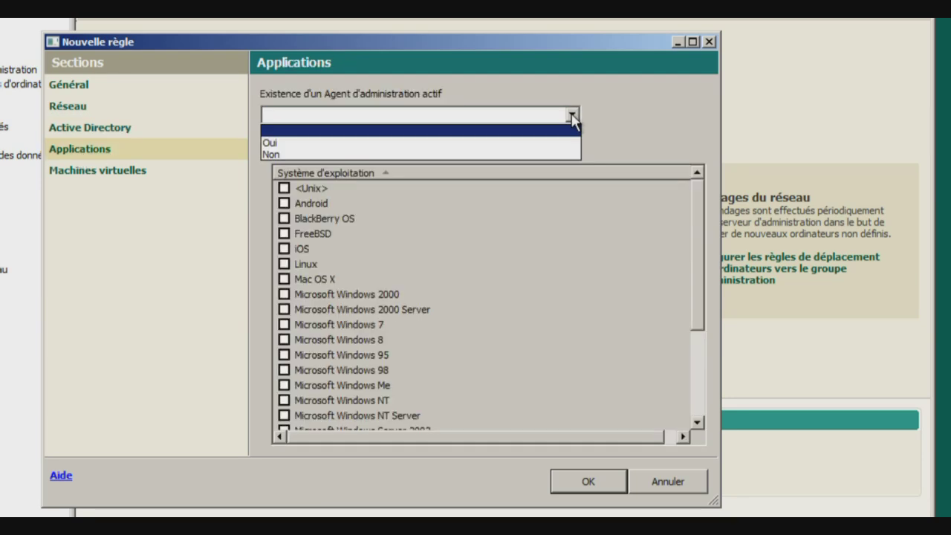
{"action": "left_click", "coordinate": [500, 147]}
{"action": "left_click", "coordinate": [305, 147]}
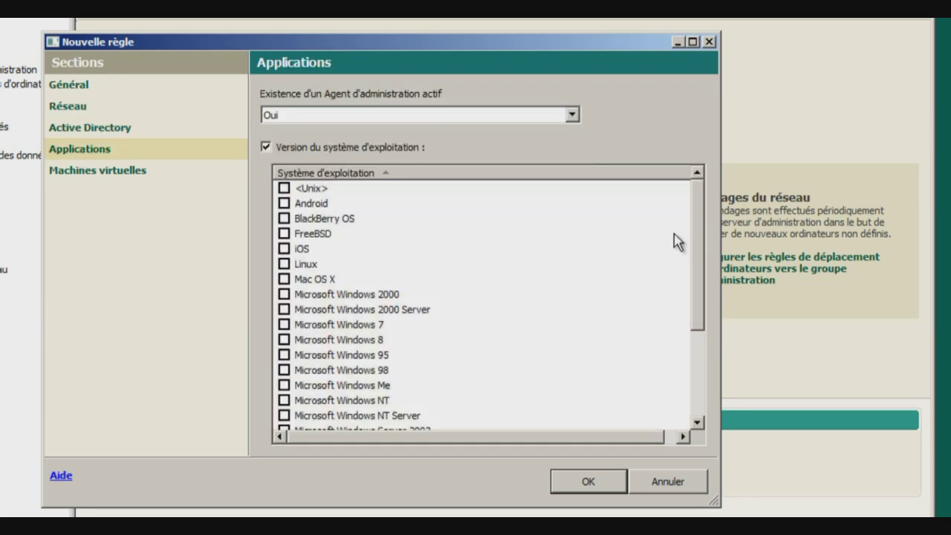
{"action": "left_click_drag", "start_coordinate": [699, 235], "coordinate": [687, 331]}
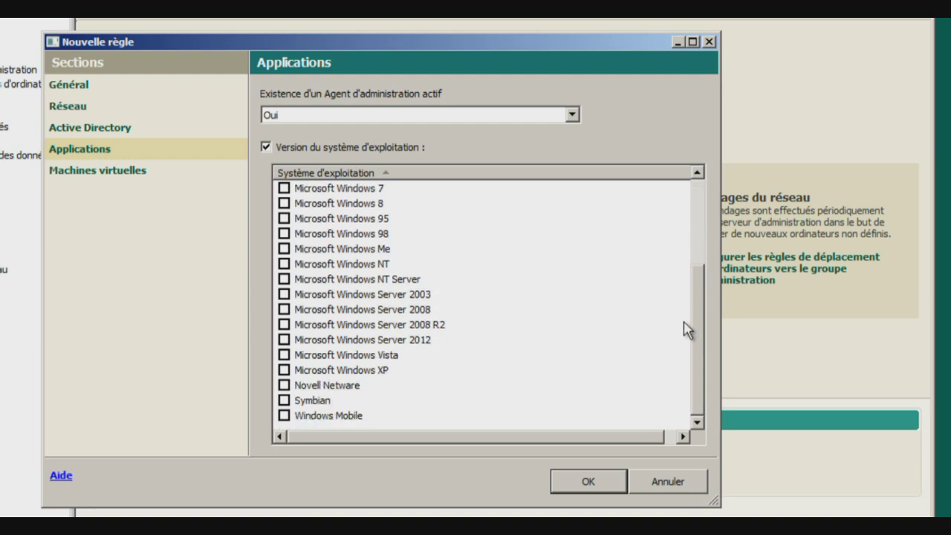
{"action": "left_click", "coordinate": [284, 309]}
{"action": "left_click", "coordinate": [583, 483]}
{"action": "left_click", "coordinate": [481, 487]}
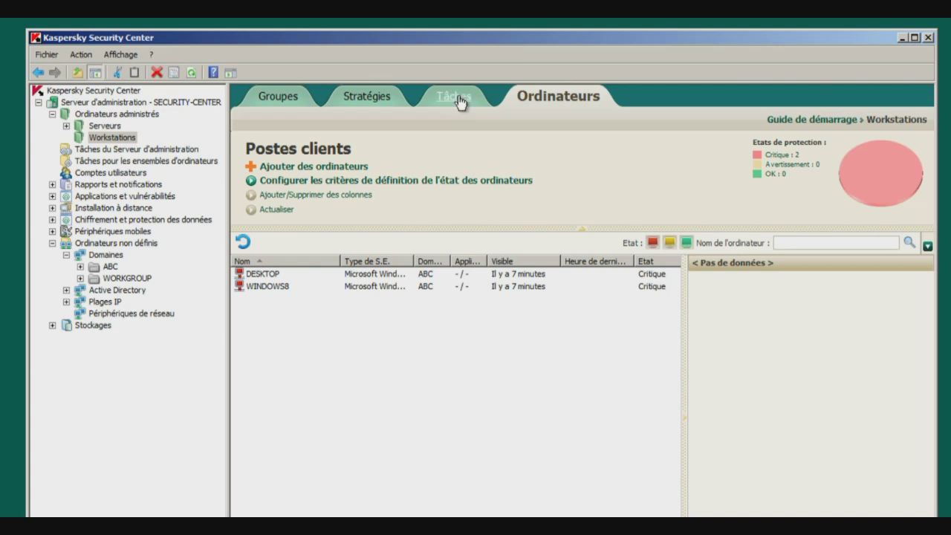
Start a new group task for Workstations and name it "1- Installation de l'Agent"
{"action": "left_click", "coordinate": [449, 104]}
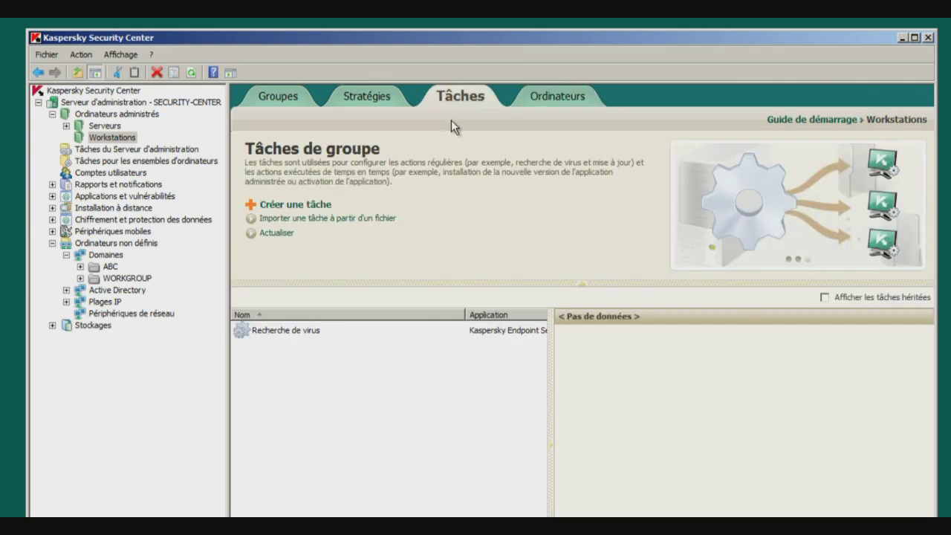
{"action": "left_click", "coordinate": [327, 204]}
{"action": "type", "text": "1-Agent"}
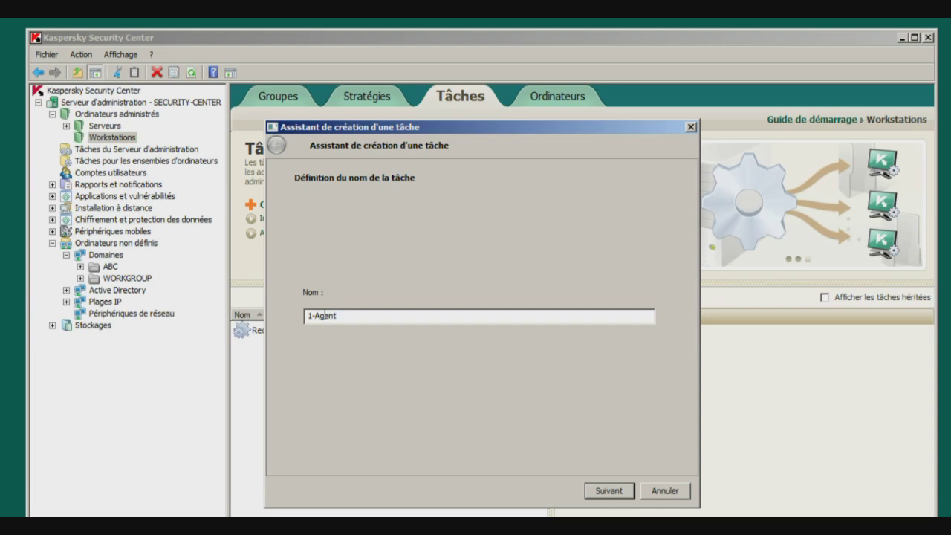
{"action": "type", "text": " Installation de l'"}
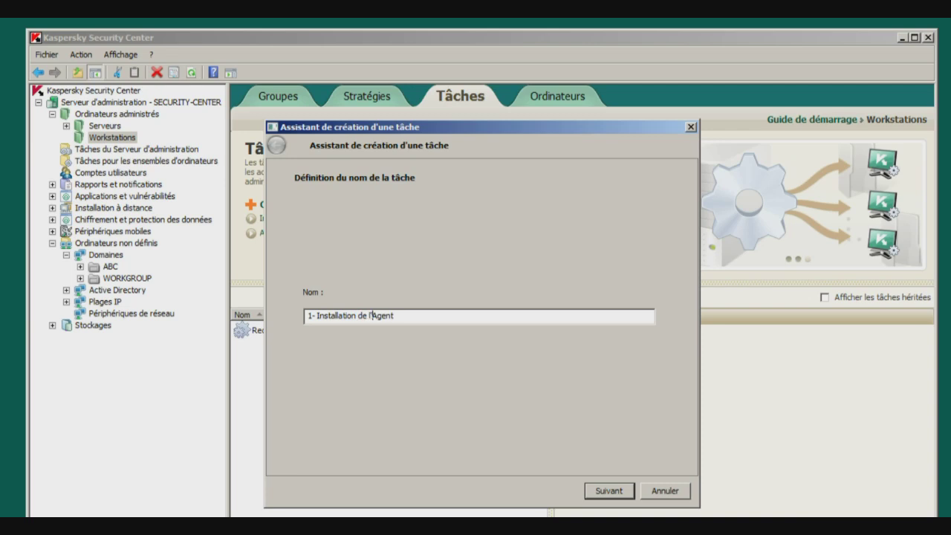
{"action": "left_click", "coordinate": [599, 495]}
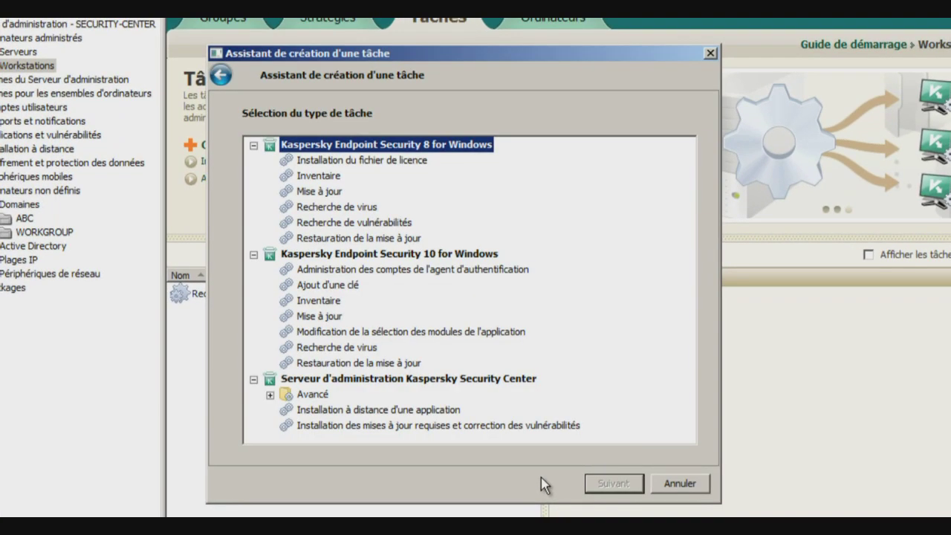
Choose remote application installation as the task type, with the Agent d'administration Kaspersky Security Center (10.0.3361) package
{"action": "left_click", "coordinate": [366, 410]}
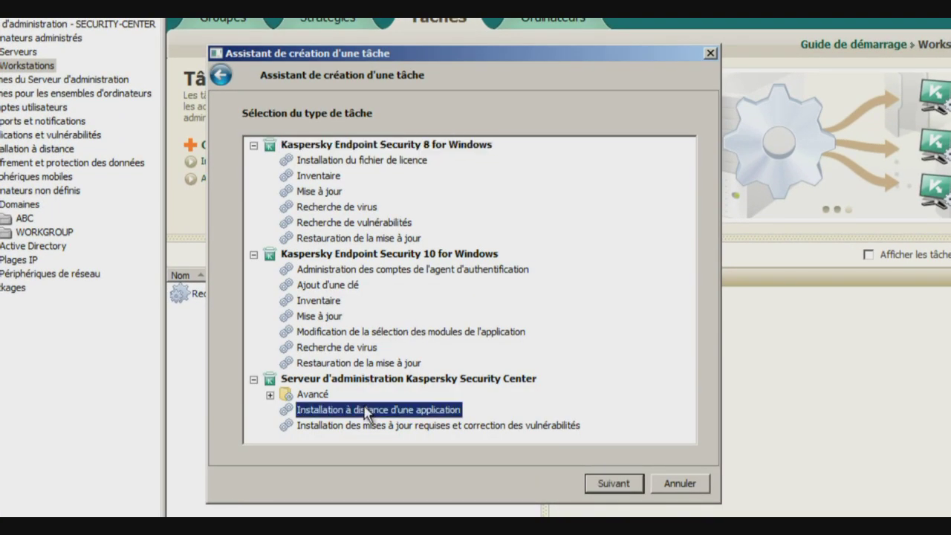
{"action": "left_click", "coordinate": [624, 484]}
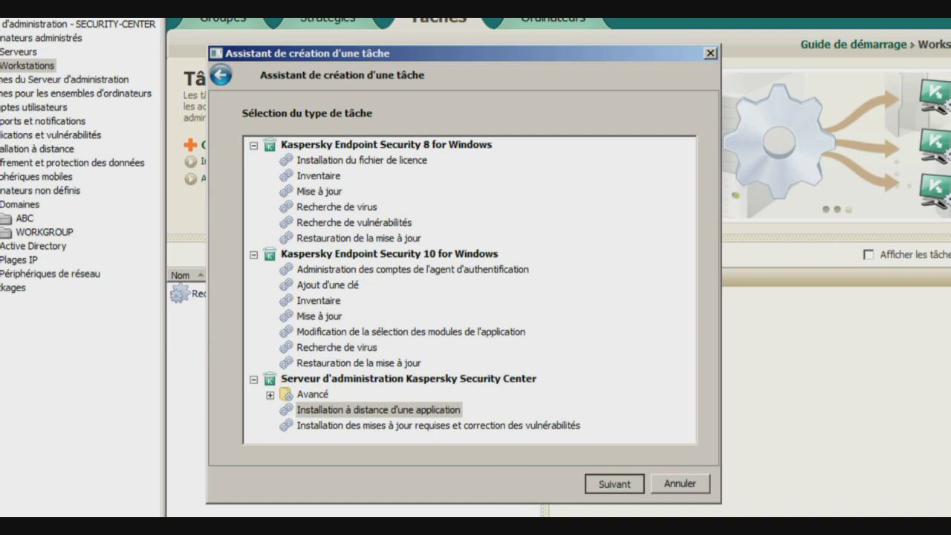
{"action": "left_click", "coordinate": [508, 145]}
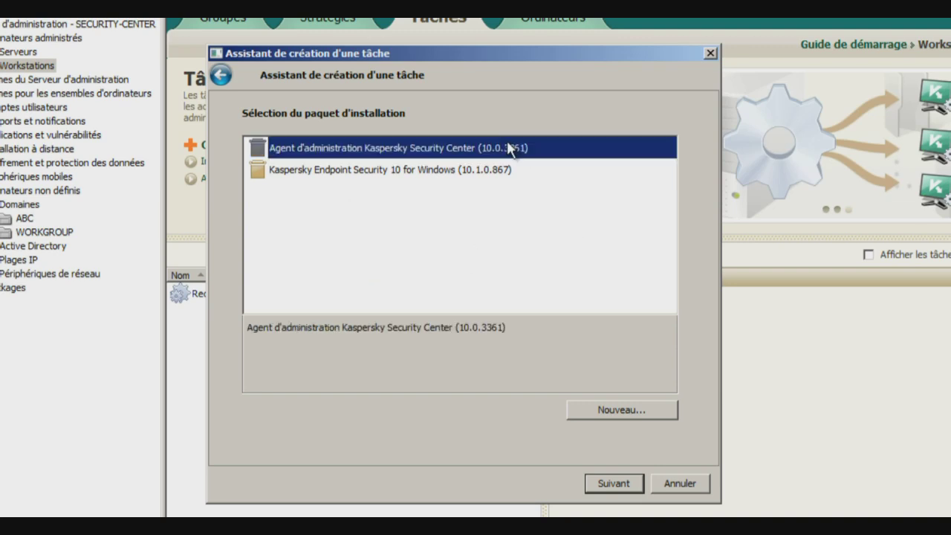
{"action": "left_click", "coordinate": [611, 481]}
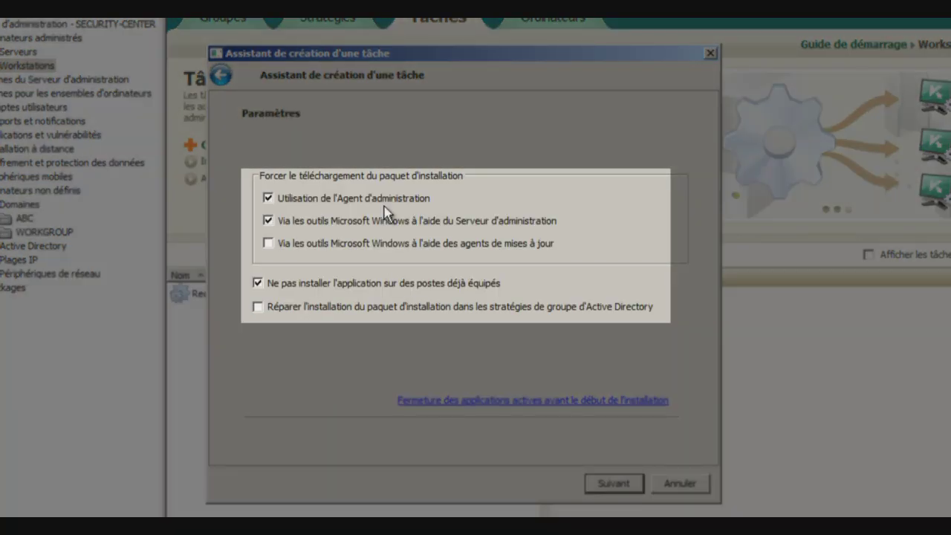
Disable package download through the Administration Agent and set the restart option to not restart the computer
{"action": "left_click", "coordinate": [382, 199]}
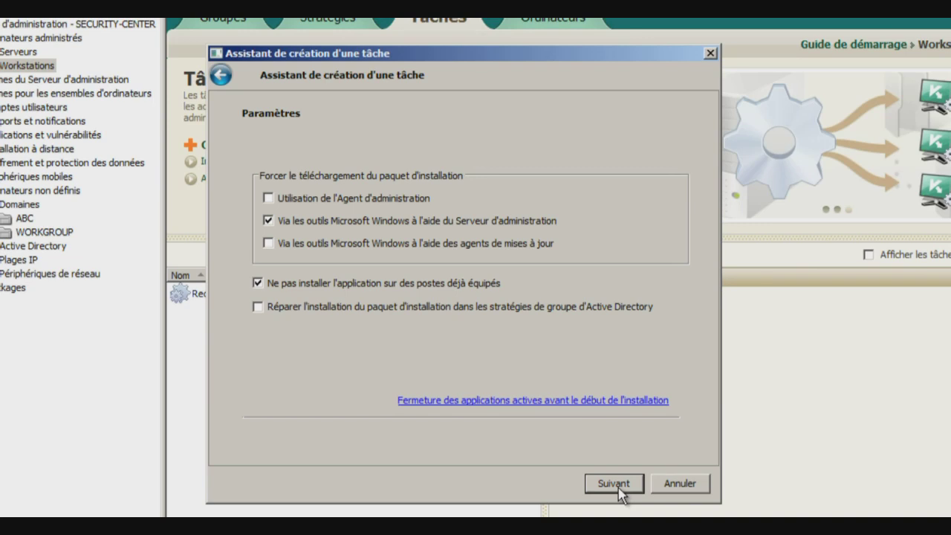
{"action": "left_click", "coordinate": [619, 489]}
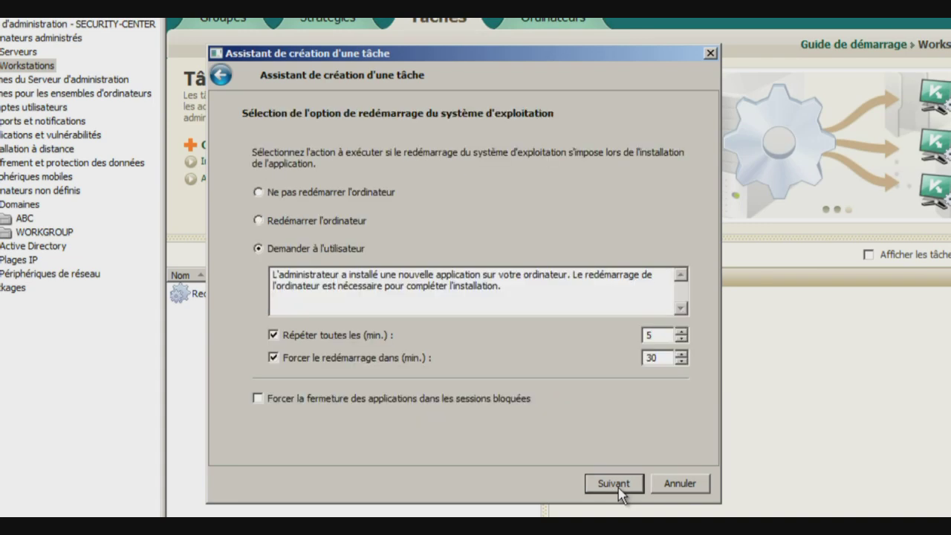
{"action": "left_click", "coordinate": [301, 196]}
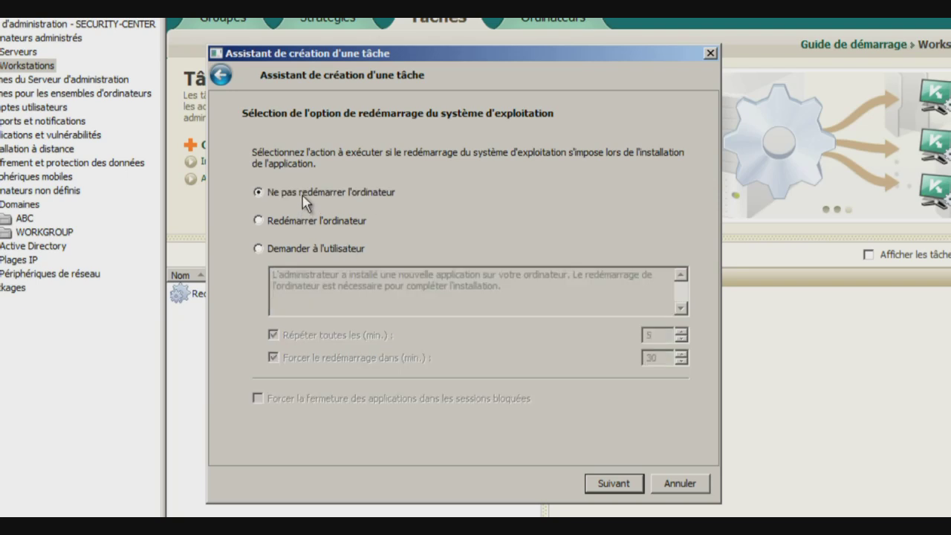
{"action": "left_click", "coordinate": [630, 489]}
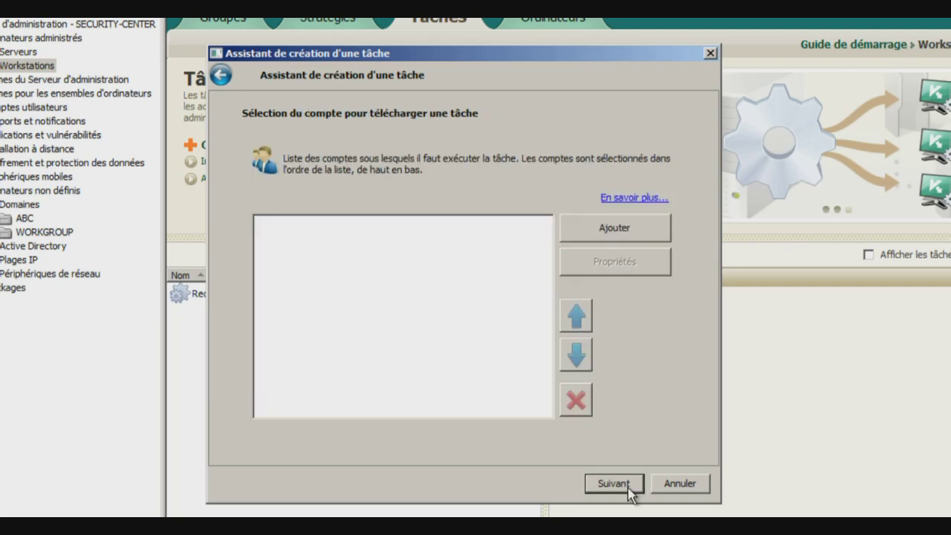
Add the account ABC\Administrateur to run the task, entering and confirming its password, and accept the account list
{"action": "left_click", "coordinate": [637, 236]}
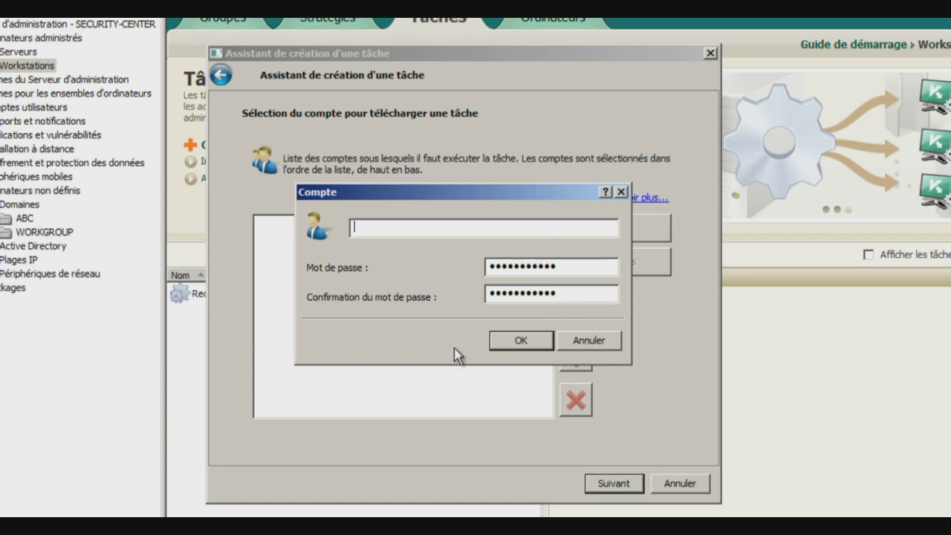
{"action": "type", "text": "ABC\\Administr"}
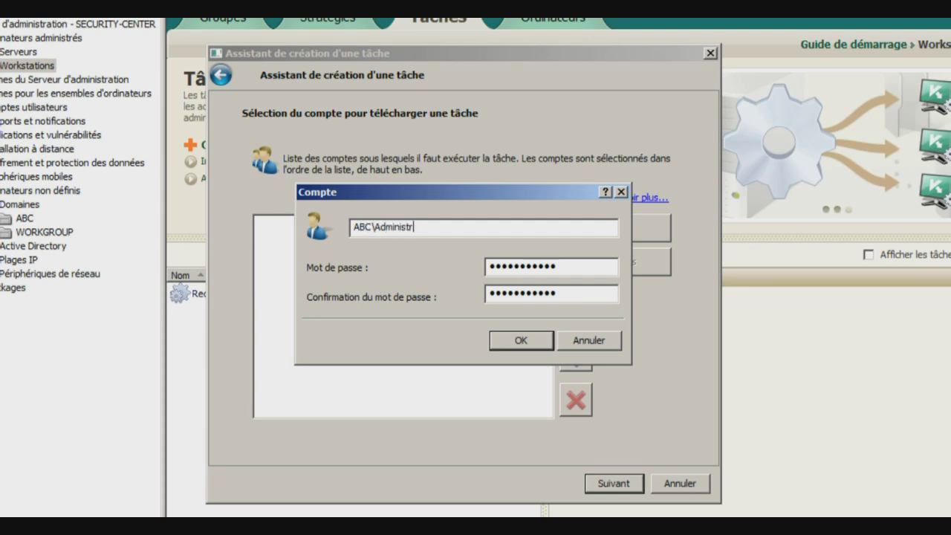
{"action": "type", "text": "ateur"}
{"action": "key", "text": "Tab"}
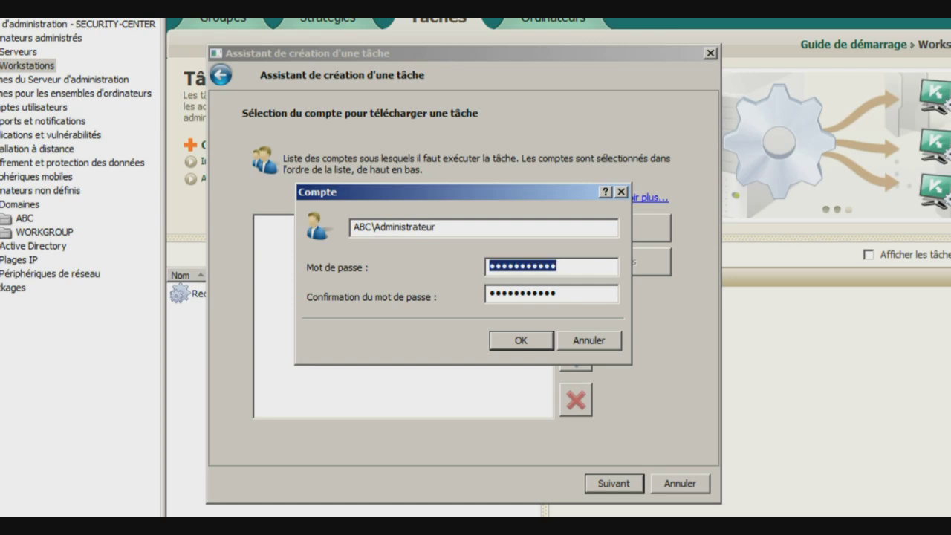
{"action": "type", "text": "•••••••"}
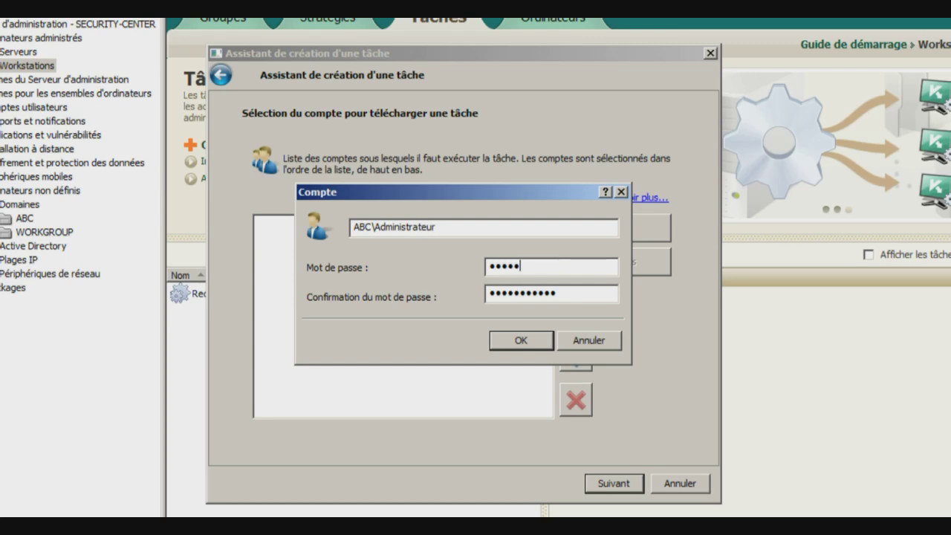
{"action": "type", "text": "••"}
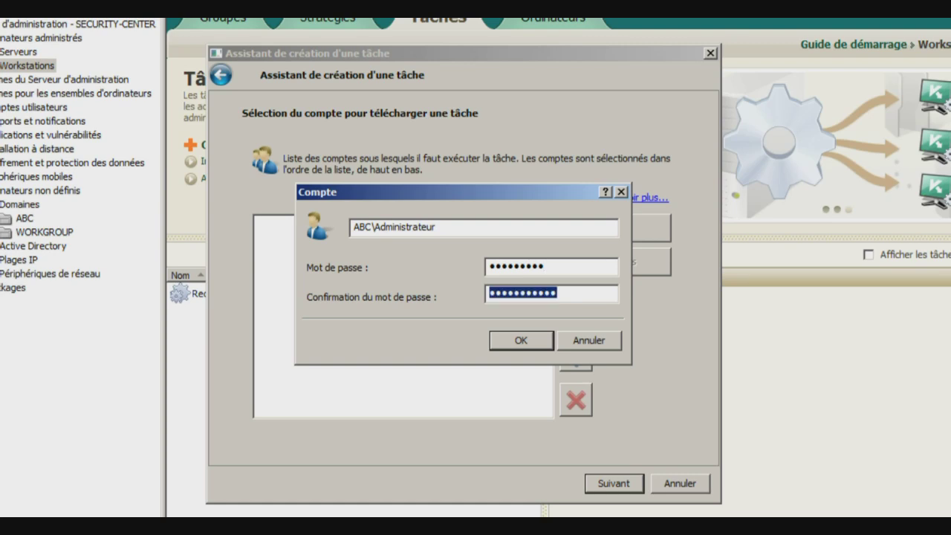
{"action": "type", "text": "*********"}
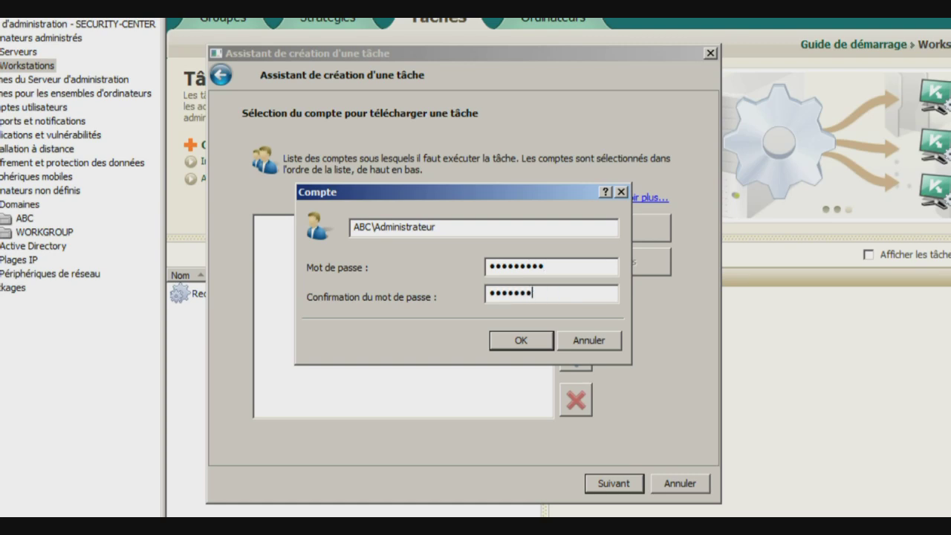
{"action": "key", "text": "Return"}
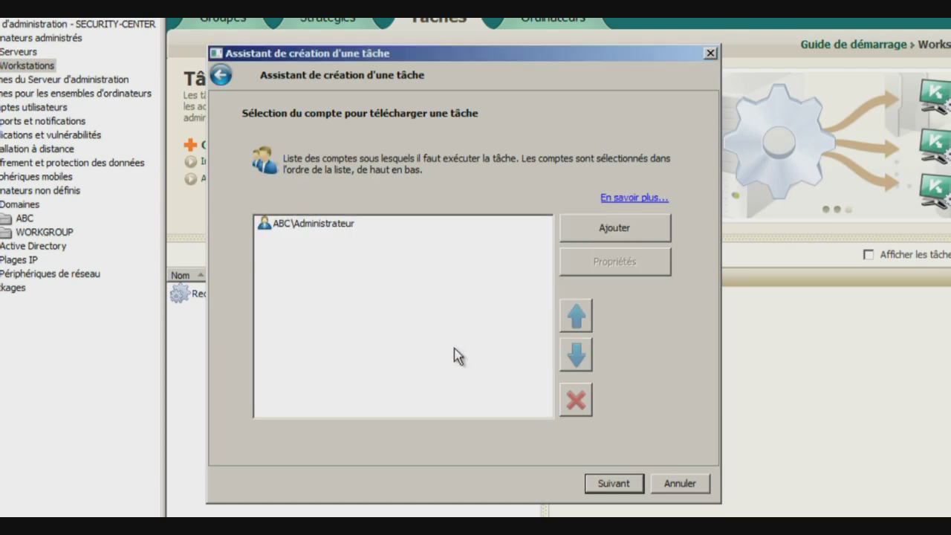
{"action": "left_click", "coordinate": [610, 484]}
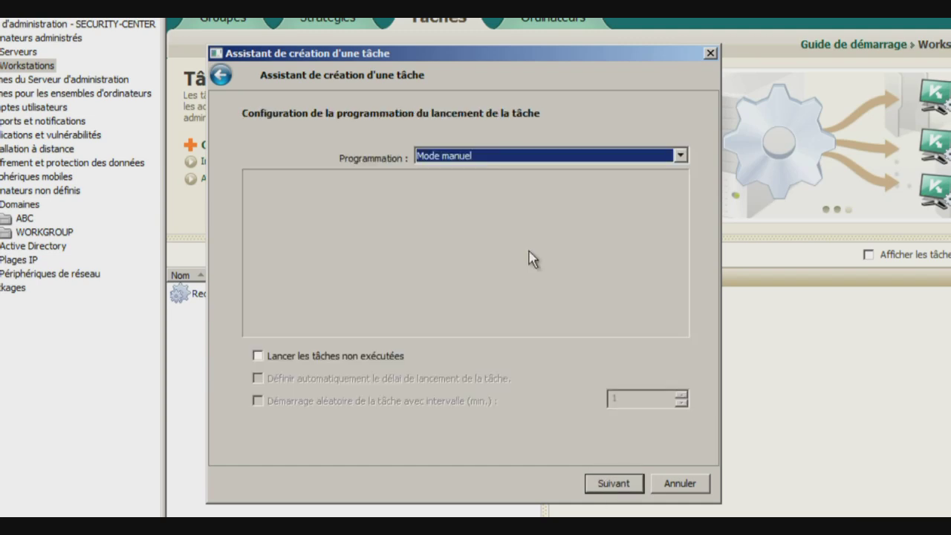
Keep the task's launch schedule on Mode manuel, finish creating "1- Installation de l'Agent", and start the task
{"action": "left_click", "coordinate": [489, 153]}
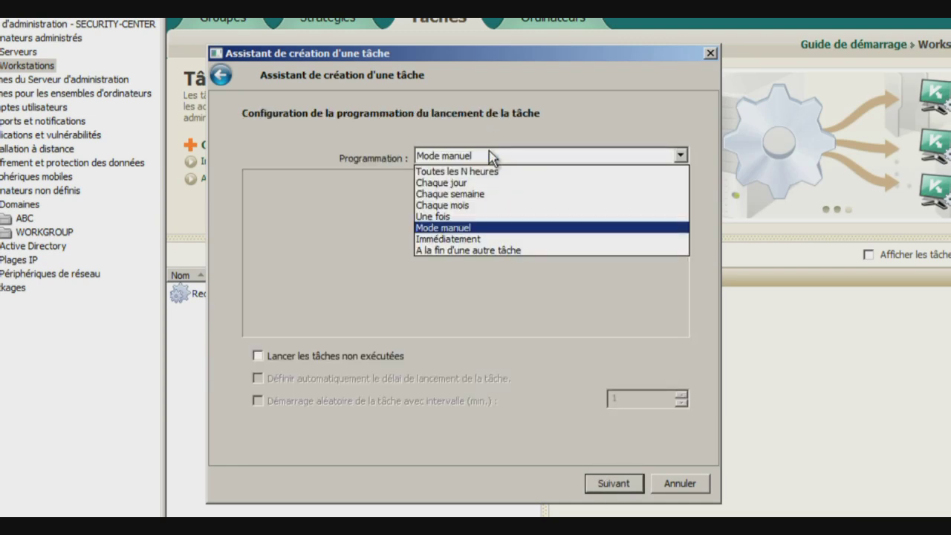
{"action": "left_click", "coordinate": [489, 153]}
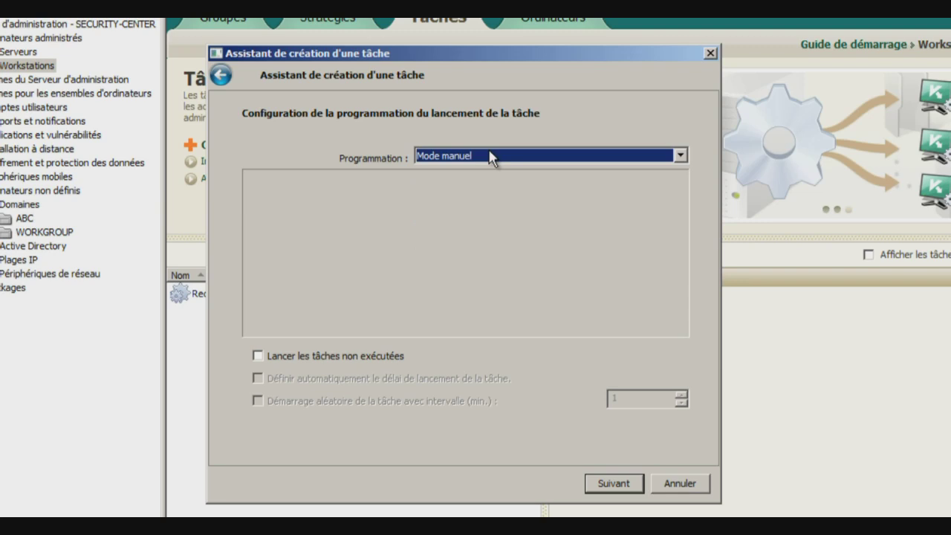
{"action": "left_click", "coordinate": [626, 486]}
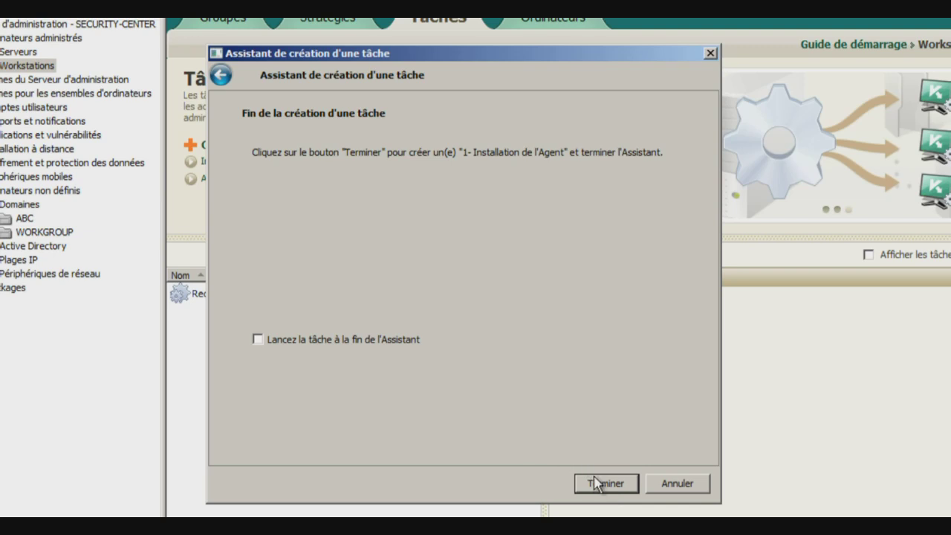
{"action": "left_click", "coordinate": [595, 484]}
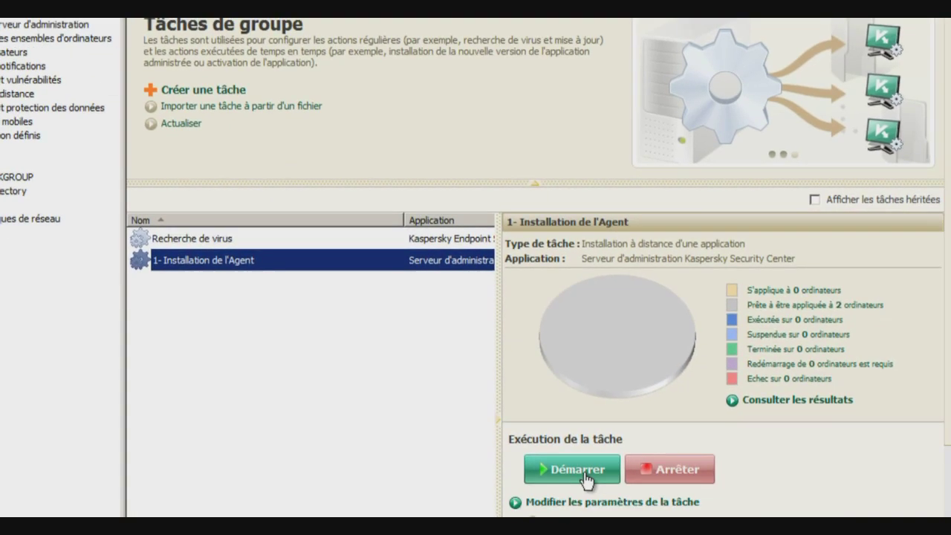
{"action": "left_click", "coordinate": [617, 514]}
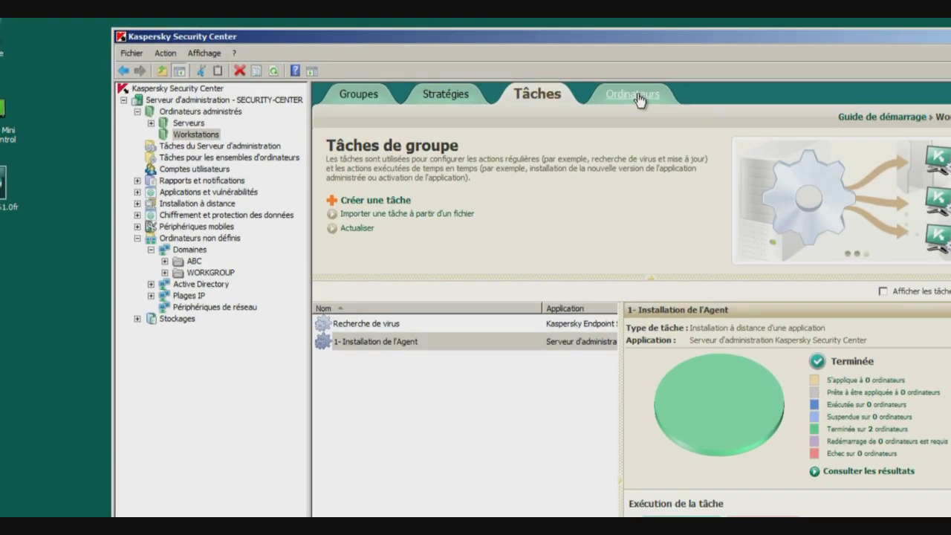
Refresh the Workstations client computer list and check the agent status of the computers, including WINDOWS8
{"action": "left_click", "coordinate": [576, 84]}
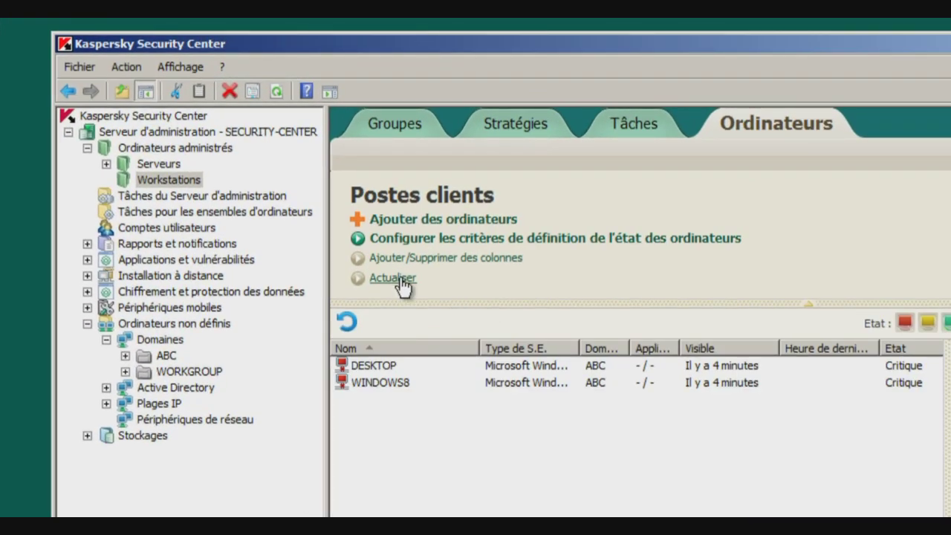
{"action": "left_click", "coordinate": [397, 278]}
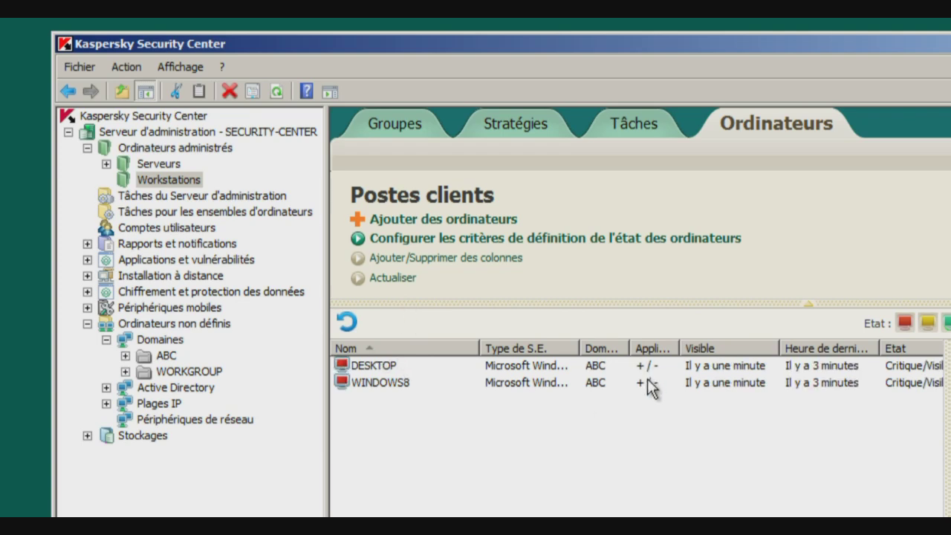
{"action": "left_click", "coordinate": [407, 378]}
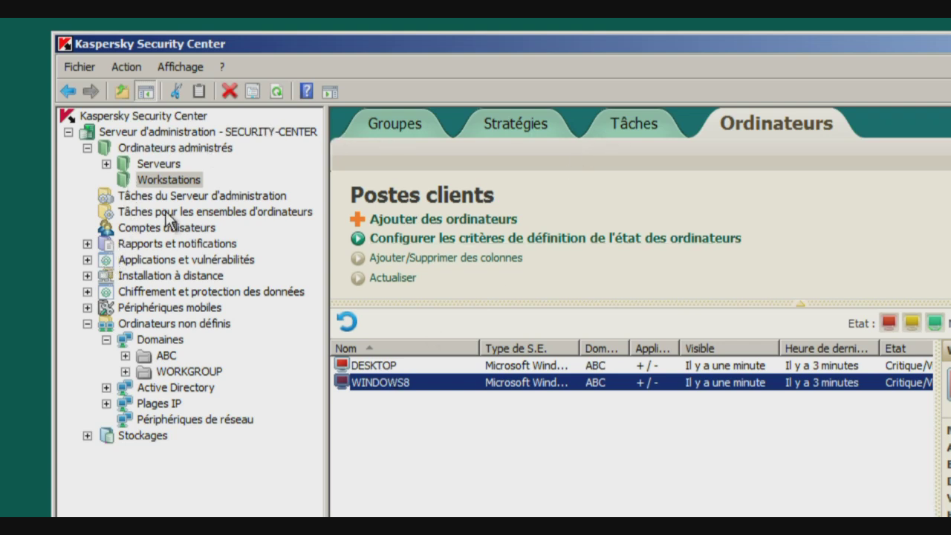
Examine the report on incompatible applications to identify the affected computer by its NetBIOS name
{"action": "left_click", "coordinate": [87, 244]}
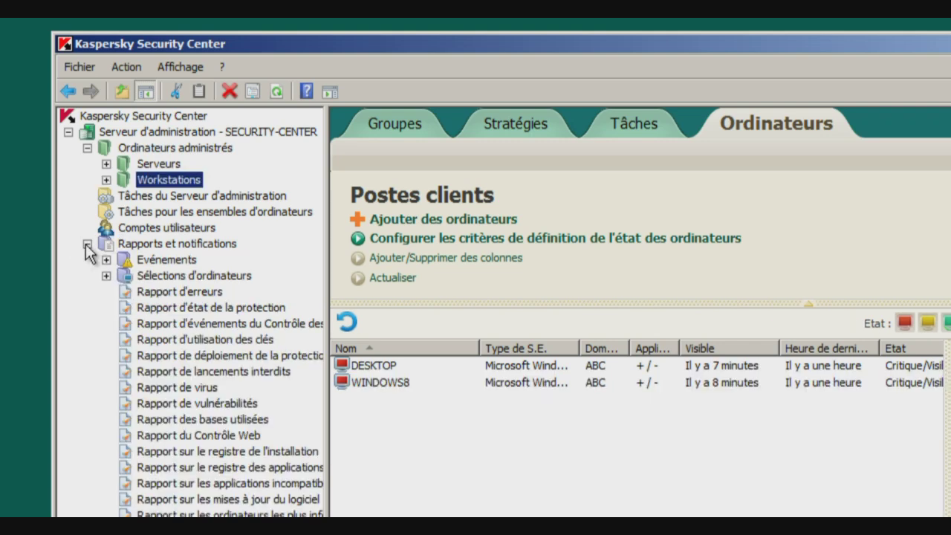
{"action": "left_click", "coordinate": [245, 483]}
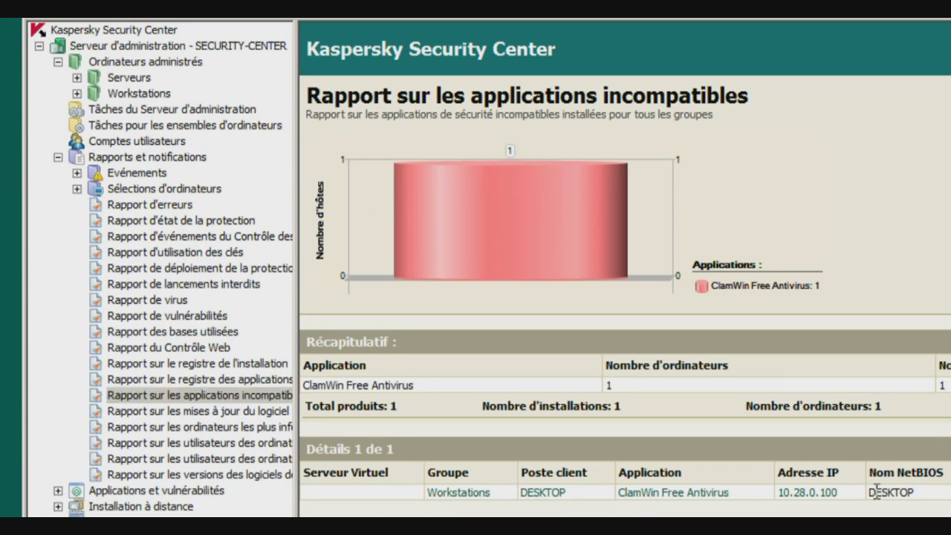
{"action": "double_click", "coordinate": [885, 492]}
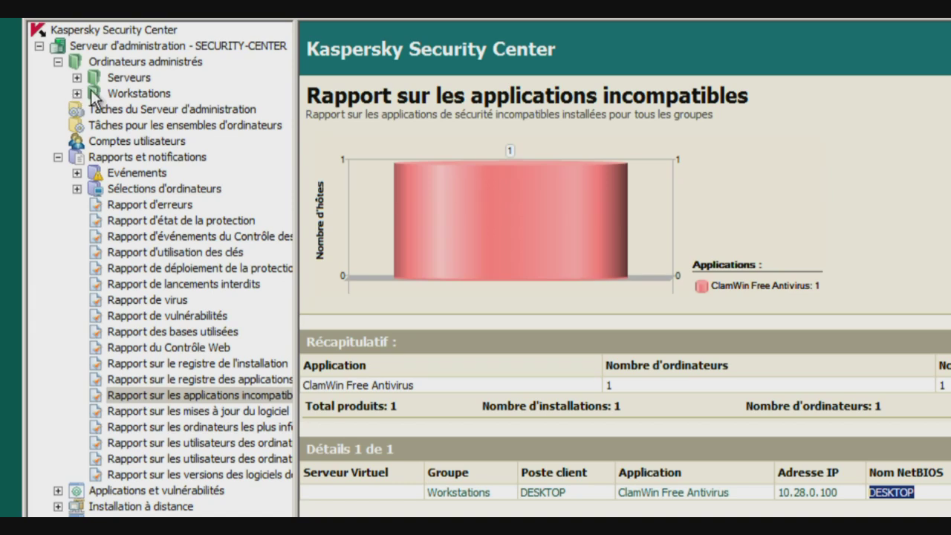
Start a new group task for Workstations and name it "2- Désinstallation AV en place"
{"action": "left_click", "coordinate": [138, 98]}
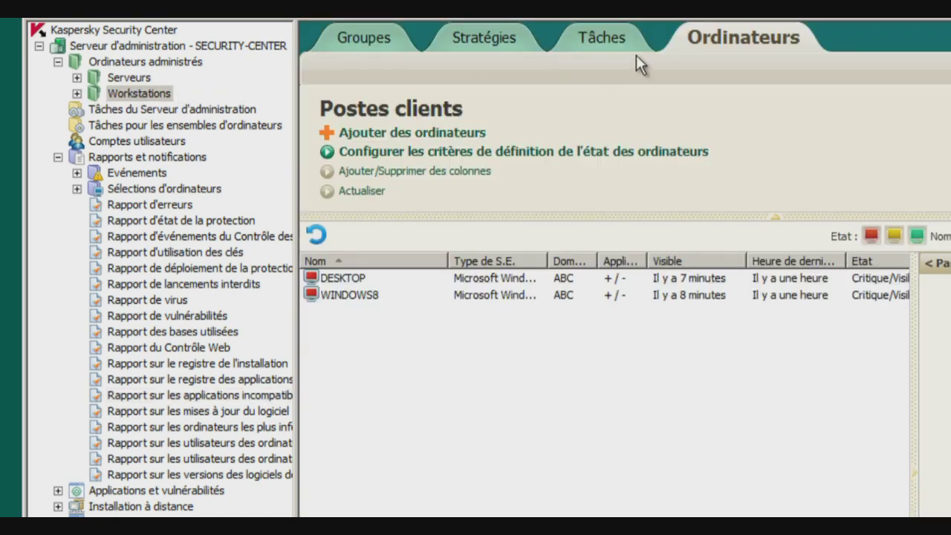
{"action": "left_click", "coordinate": [612, 38]}
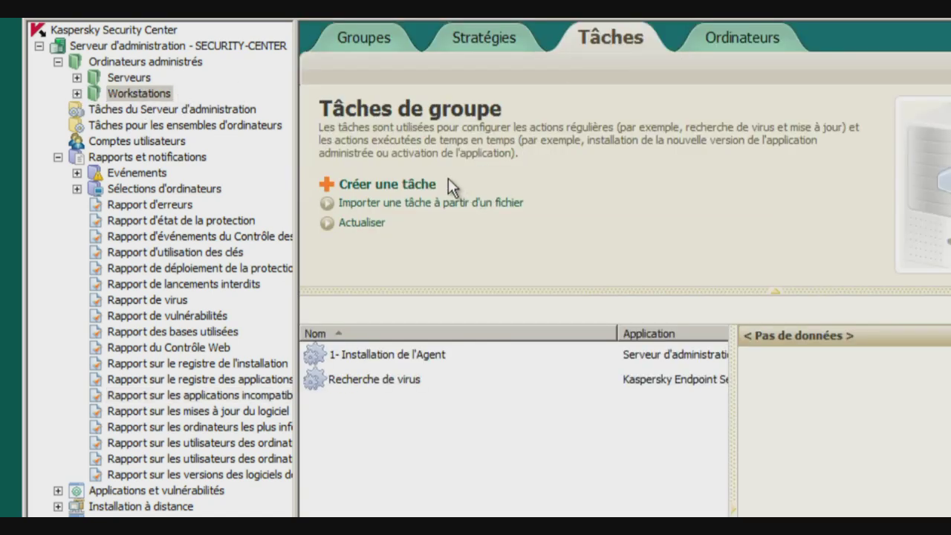
{"action": "left_click", "coordinate": [402, 185]}
{"action": "type", "text": "2"}
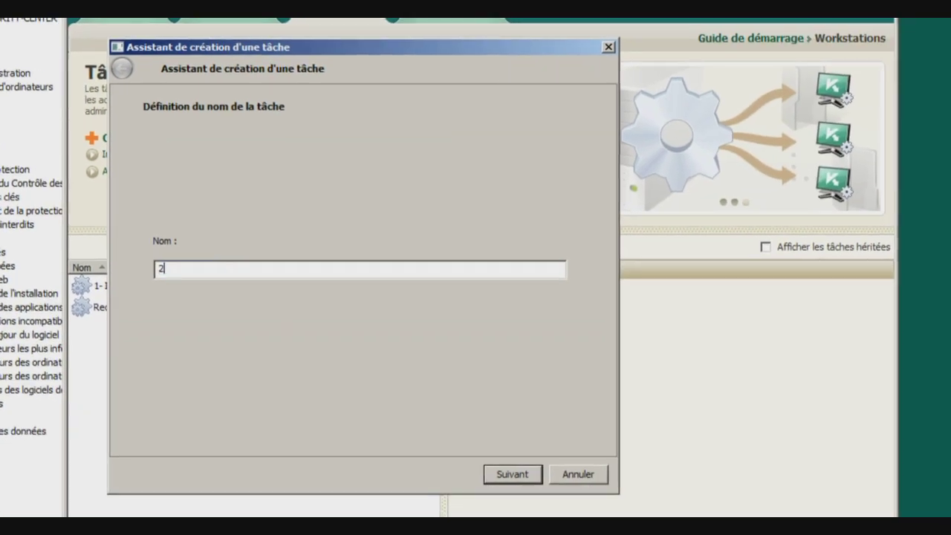
{"action": "type", "text": "- Désinstallation A"}
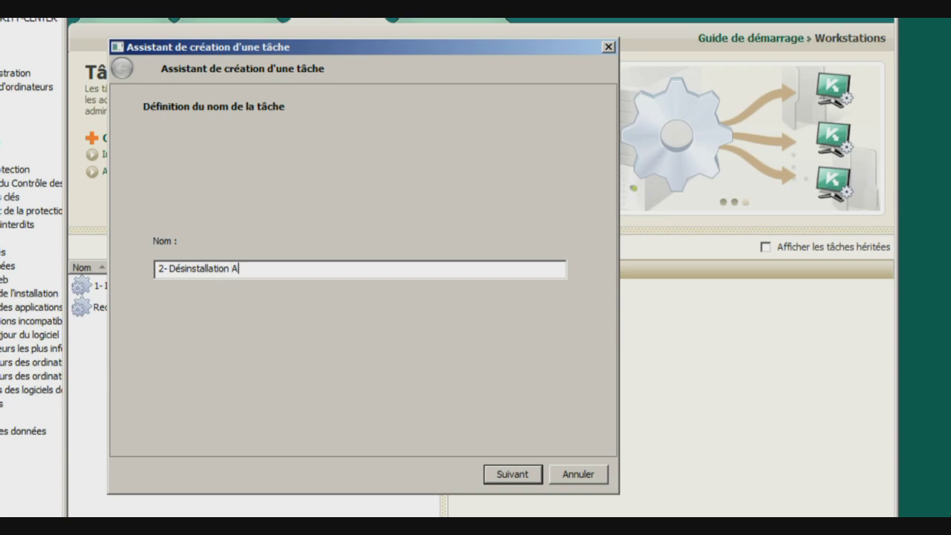
{"action": "type", "text": "V en place"}
{"action": "key", "text": "Return"}
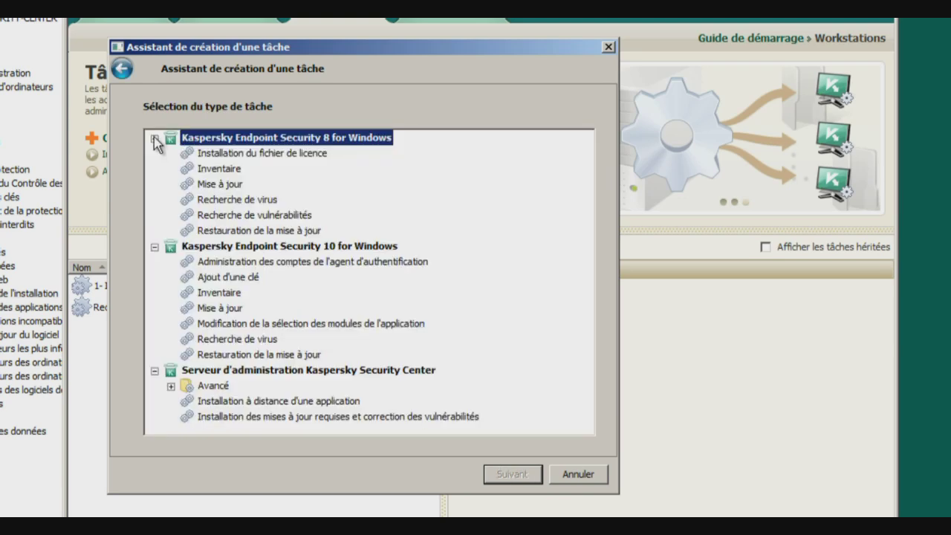
Choose the advanced Administration Server task type for remote application uninstallation, with the option to uninstall an incompatible application
{"action": "left_click", "coordinate": [170, 386]}
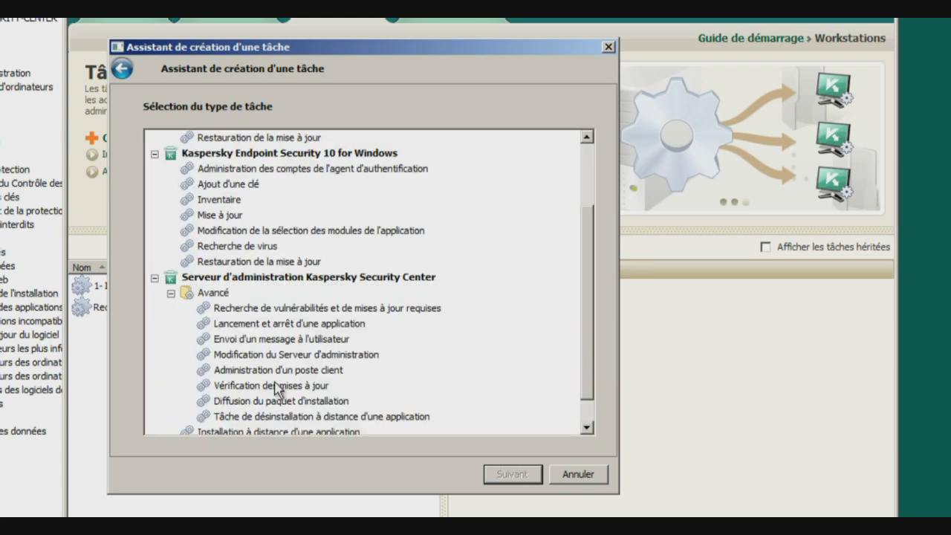
{"action": "left_click", "coordinate": [287, 417]}
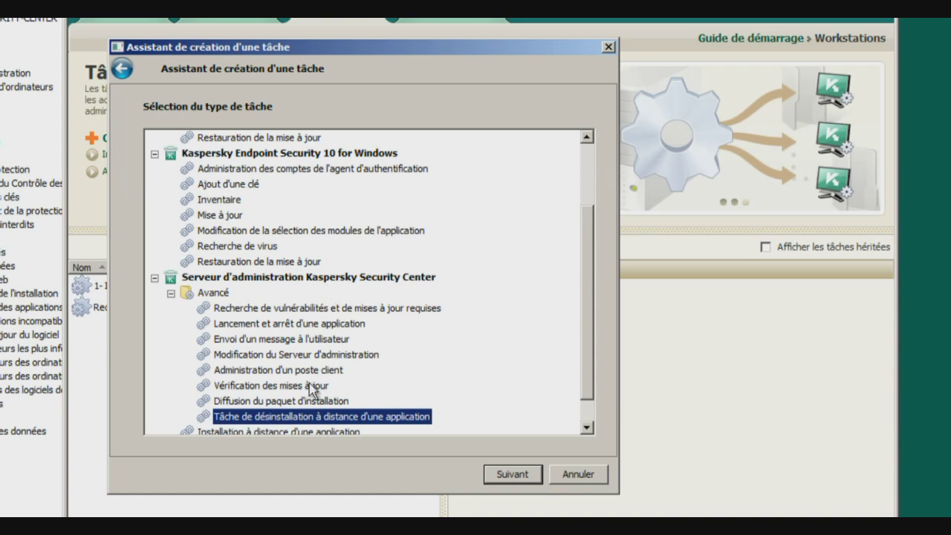
{"action": "left_click", "coordinate": [519, 477]}
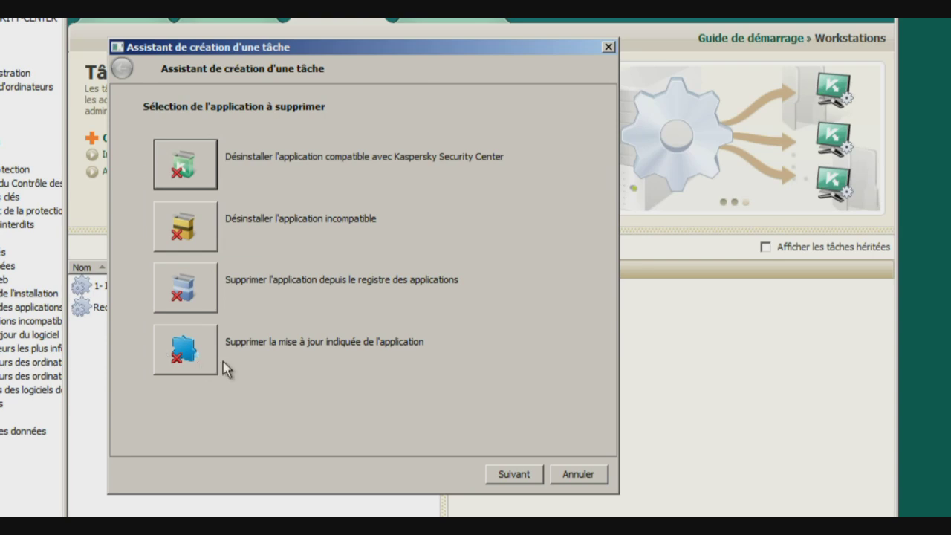
{"action": "left_click", "coordinate": [189, 235]}
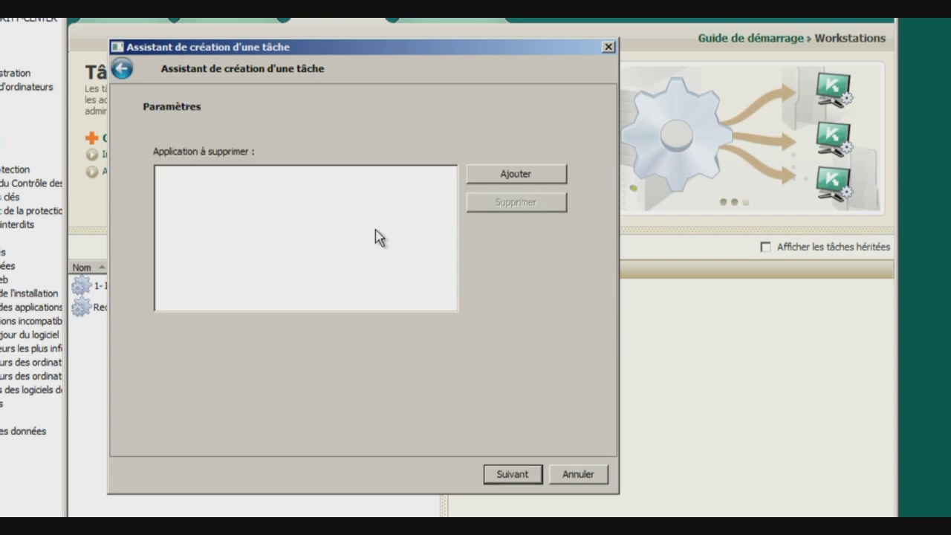
Add ClamWin Free Antivirus and ClamWin Free Antivirus x64 as applications to remove, keeping the restart option Demander à l'utilisateur
{"action": "left_click", "coordinate": [512, 173]}
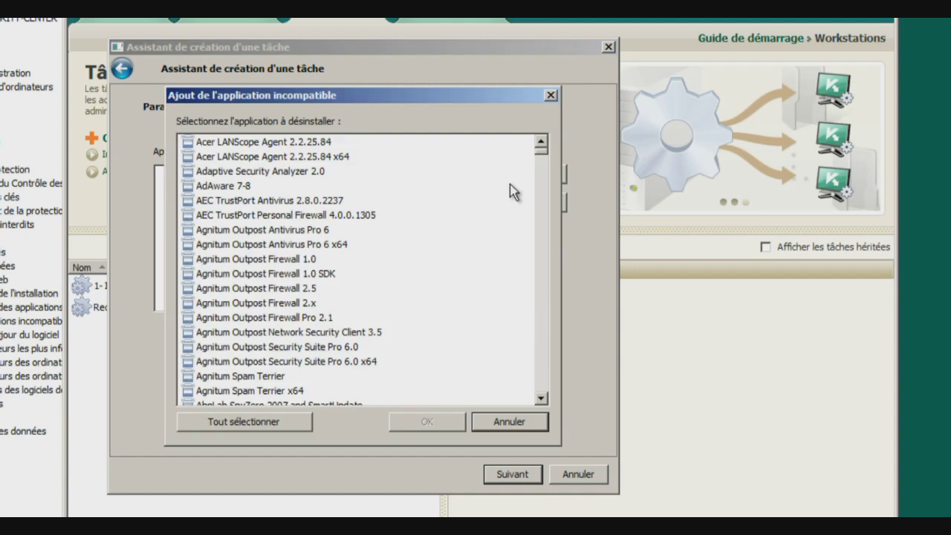
{"action": "left_click", "coordinate": [542, 399]}
{"action": "left_click", "coordinate": [542, 399]}
{"action": "left_click", "coordinate": [542, 400]}
{"action": "left_click", "coordinate": [542, 400]}
{"action": "left_click_drag", "start_coordinate": [542, 399], "coordinate": [542, 401]}
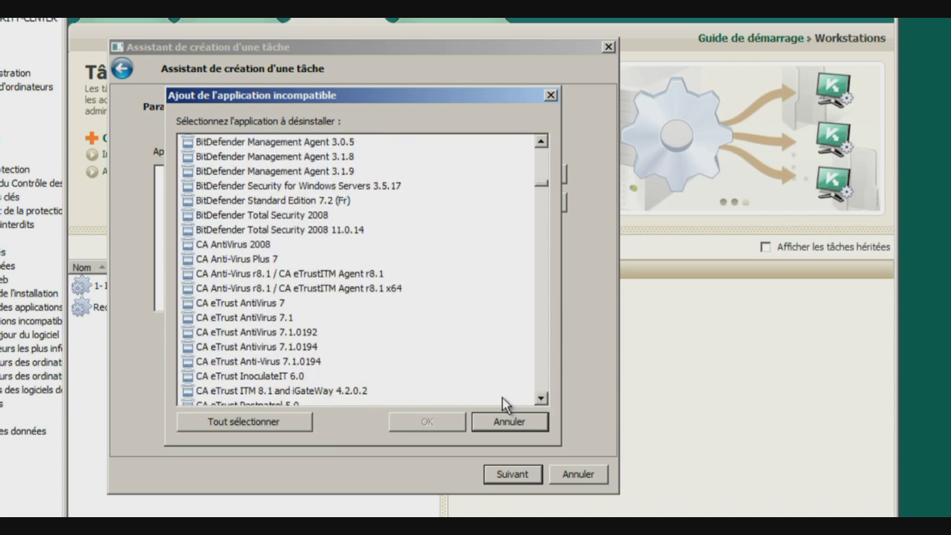
{"action": "left_click_drag", "start_coordinate": [542, 400], "coordinate": [541, 403]}
{"action": "left_click", "coordinate": [277, 250]}
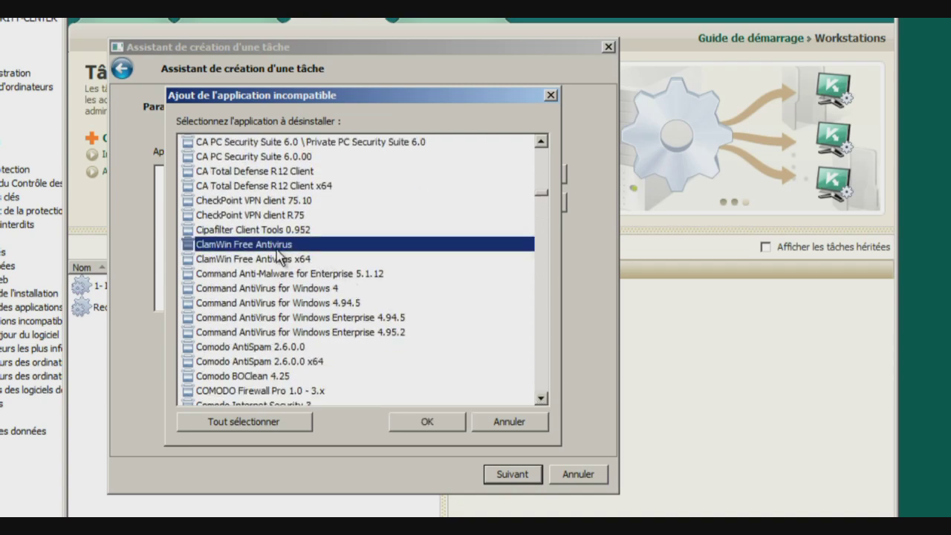
{"action": "left_click", "coordinate": [276, 260], "text": "ctrl"}
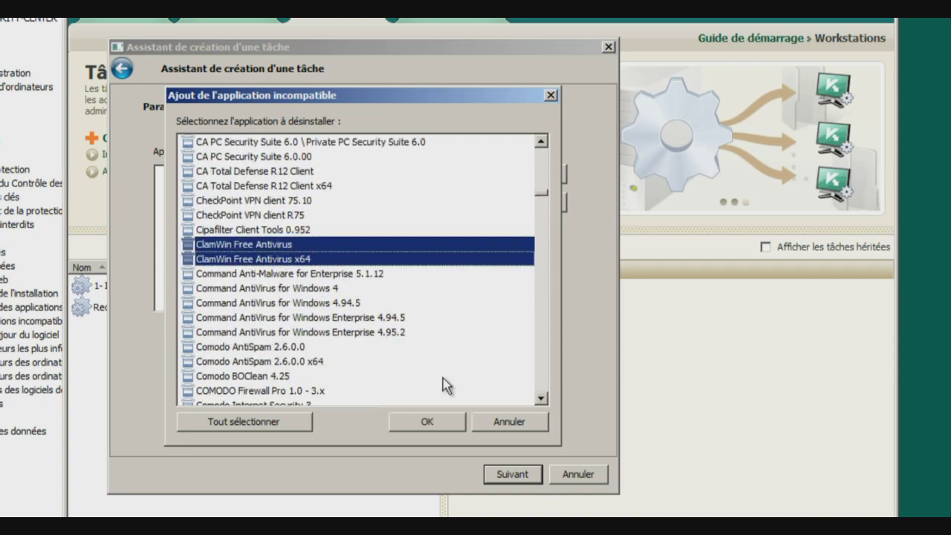
{"action": "left_click", "coordinate": [445, 429]}
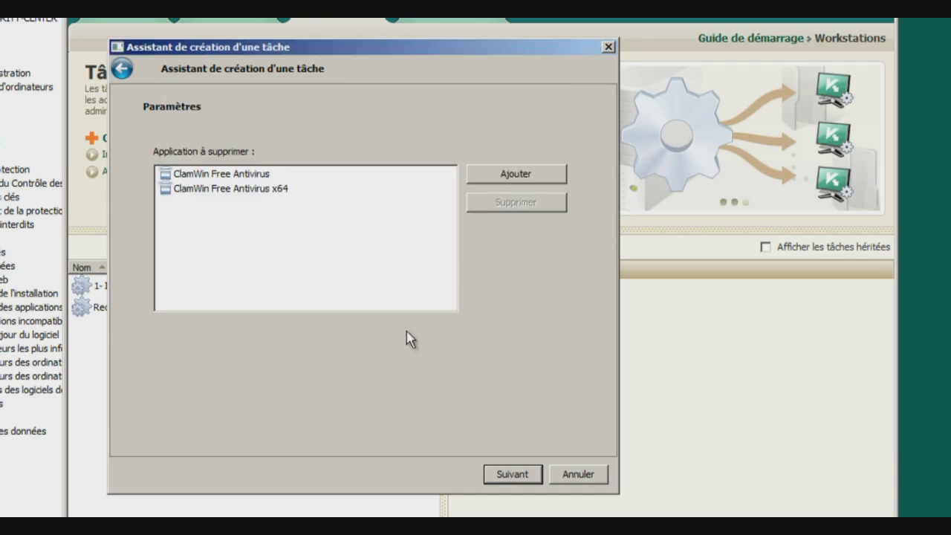
{"action": "left_click", "coordinate": [505, 476]}
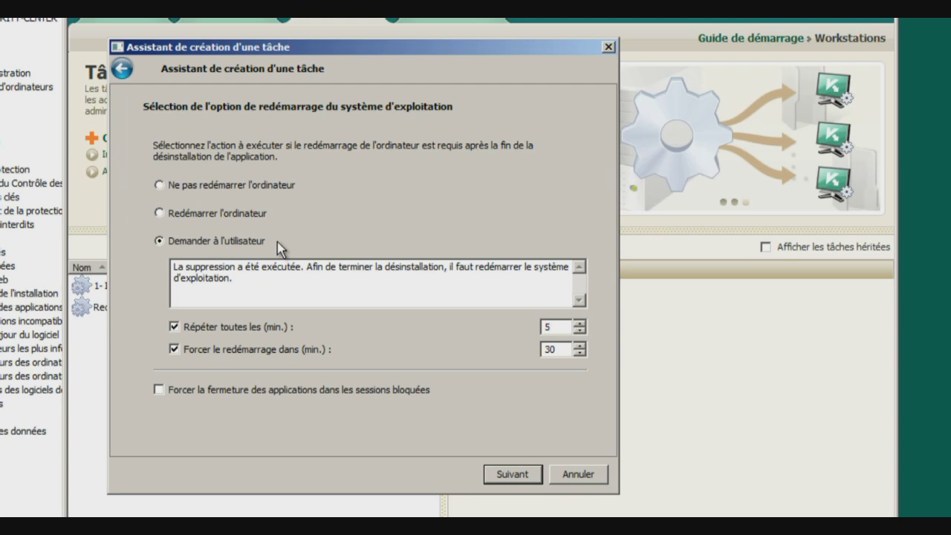
{"action": "left_click", "coordinate": [519, 476]}
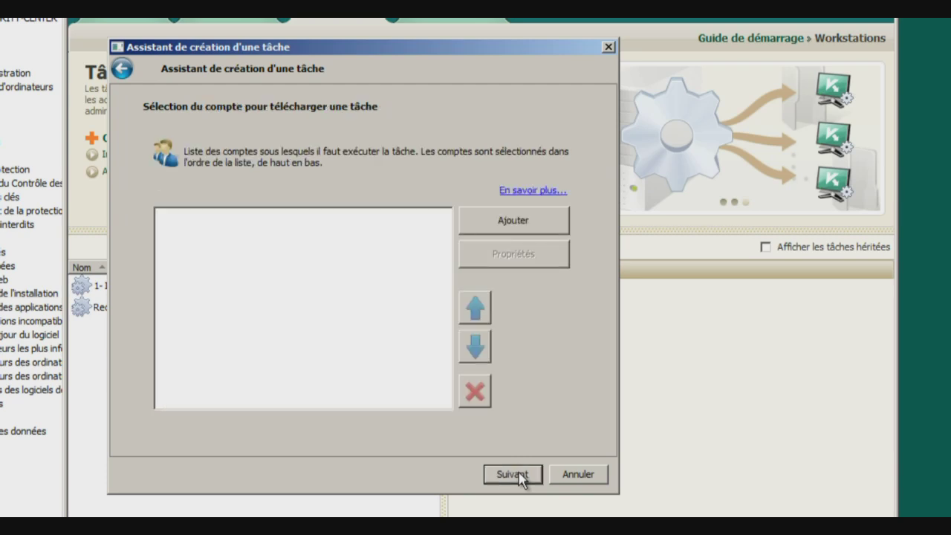
Finish creating the uninstallation task without an account, in Mode manuel, and have it launch at the end of the wizard
{"action": "left_click", "coordinate": [520, 476]}
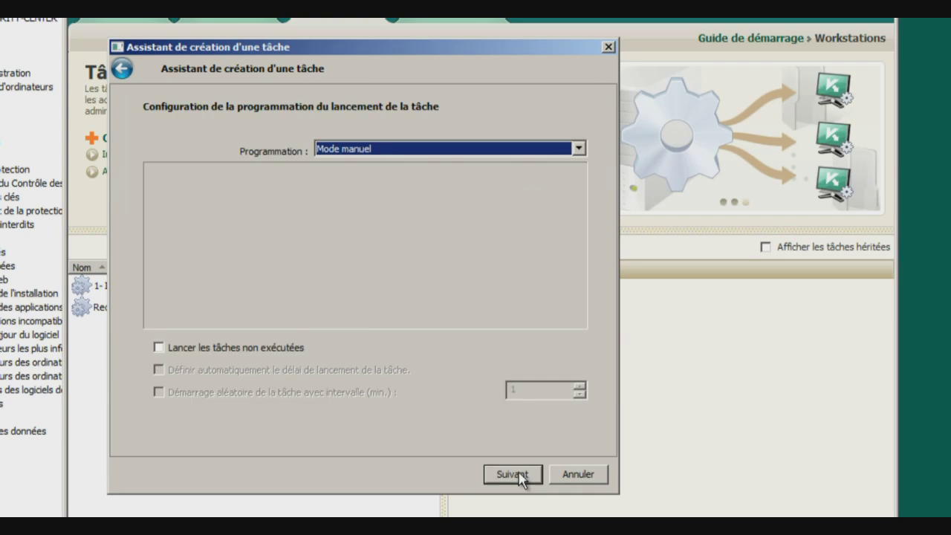
{"action": "left_click", "coordinate": [520, 476]}
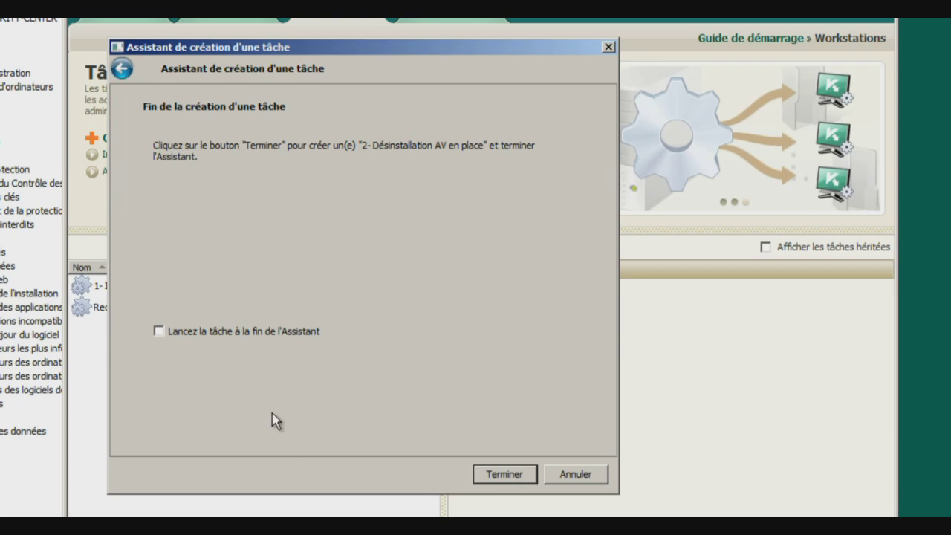
{"action": "left_click", "coordinate": [234, 334]}
{"action": "left_click", "coordinate": [491, 477]}
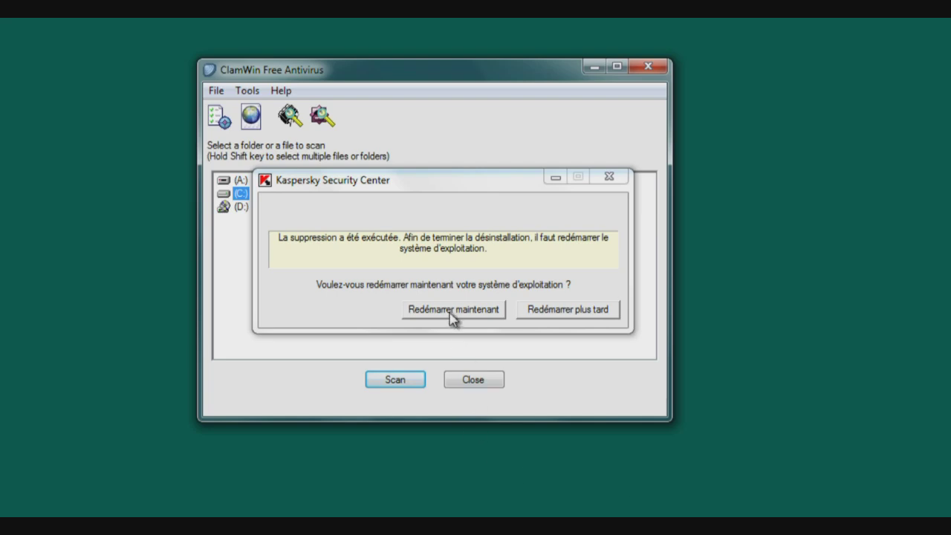
Restart the workstation to complete the antivirus removal, and refresh the results of the task "2- Désinstallation AV en place"
{"action": "left_click", "coordinate": [451, 310]}
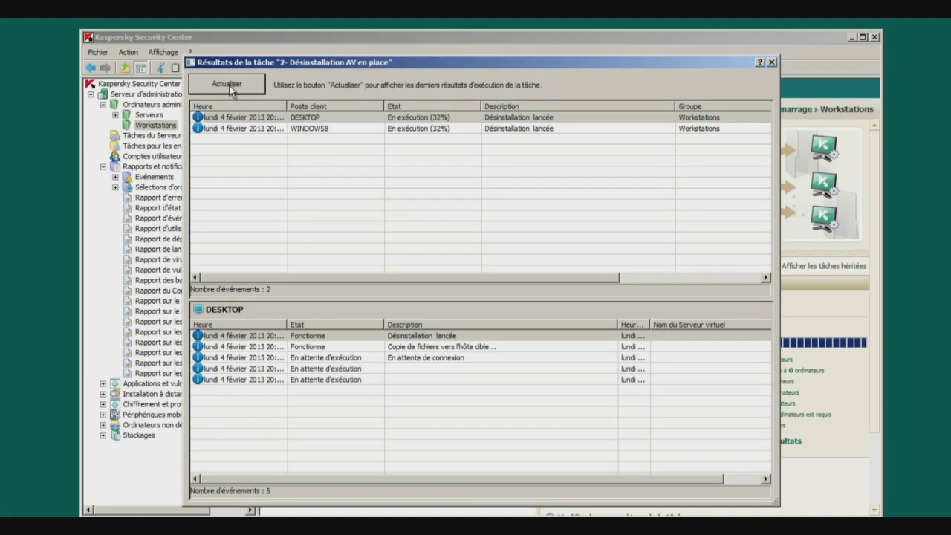
{"action": "left_click", "coordinate": [231, 83]}
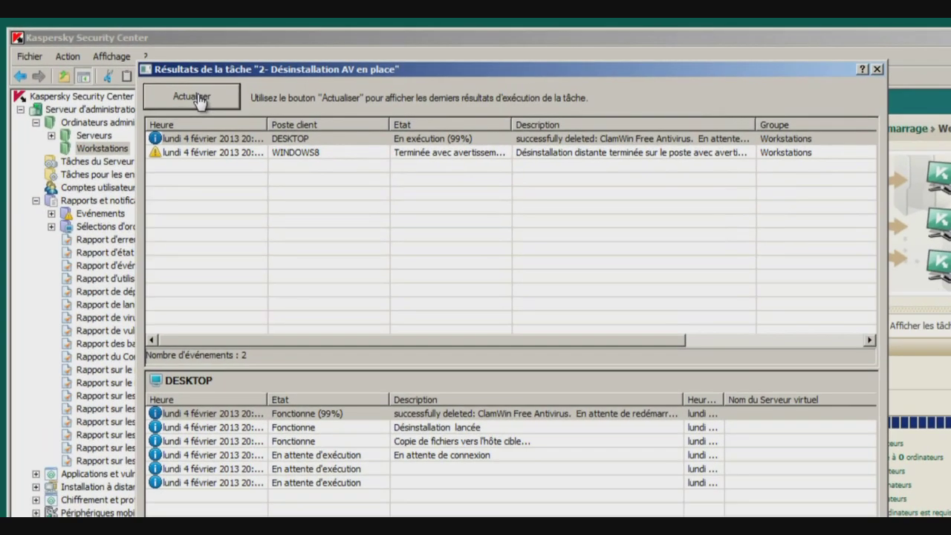
{"action": "left_click", "coordinate": [234, 88]}
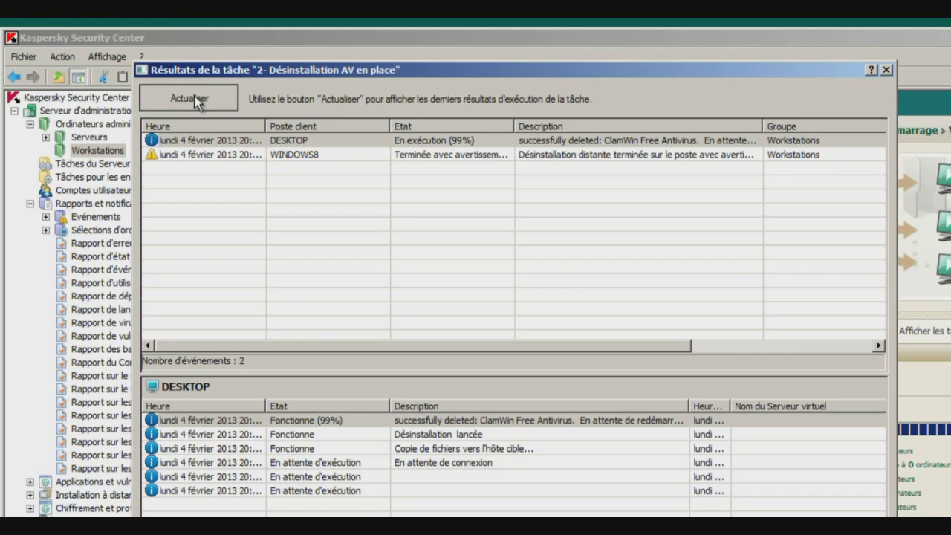
{"action": "left_click", "coordinate": [266, 143]}
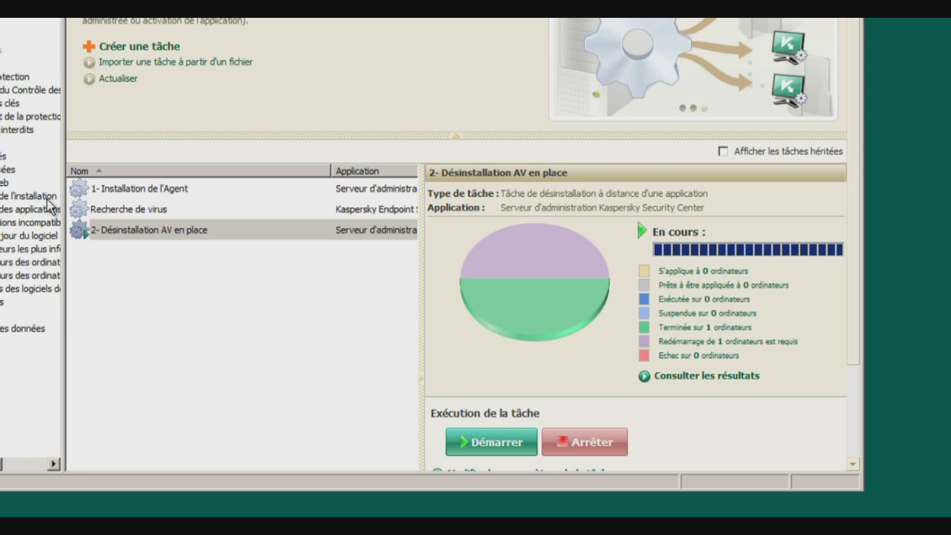
Open the installation parameters of the Kaspersky Endpoint Security 10 for Windows (10.1.0.867) installation package
{"action": "left_click", "coordinate": [130, 230]}
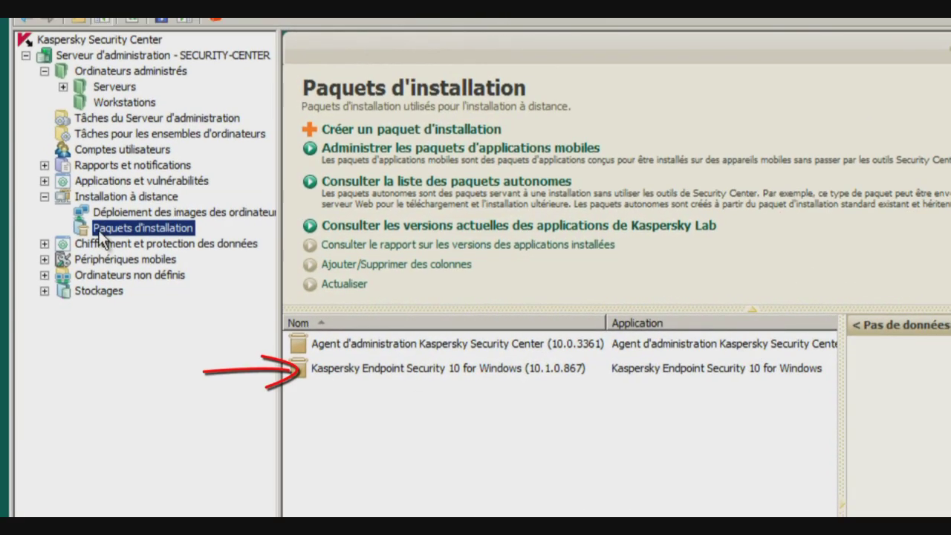
{"action": "right_click", "coordinate": [460, 369]}
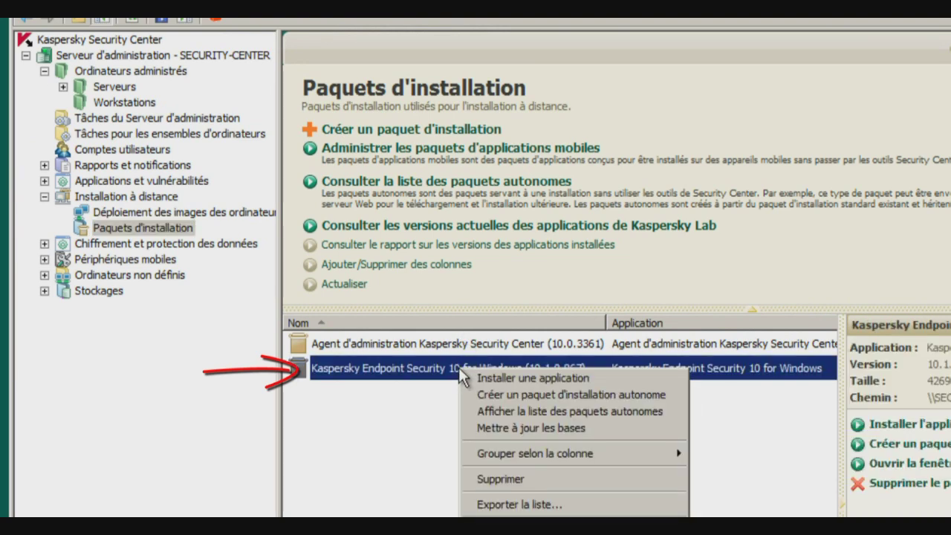
{"action": "left_click", "coordinate": [520, 521]}
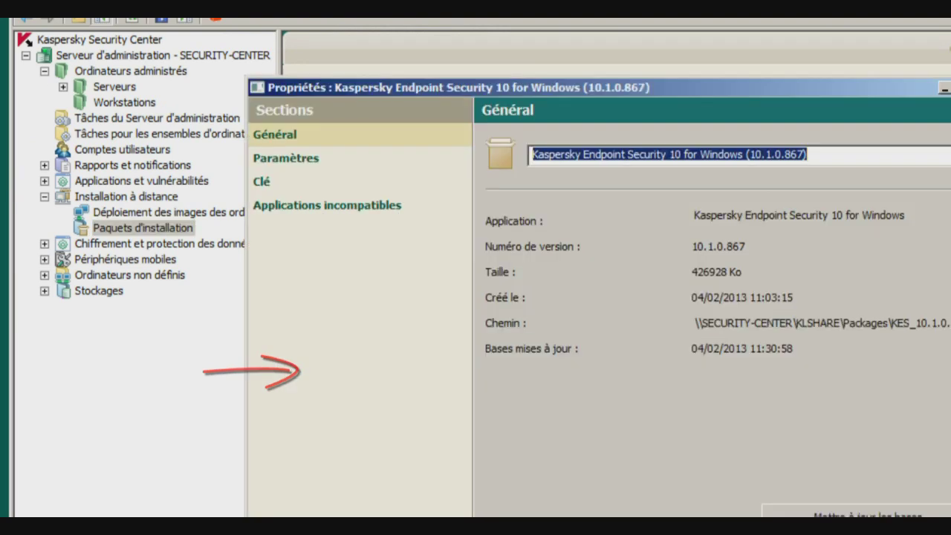
{"action": "left_click", "coordinate": [299, 161]}
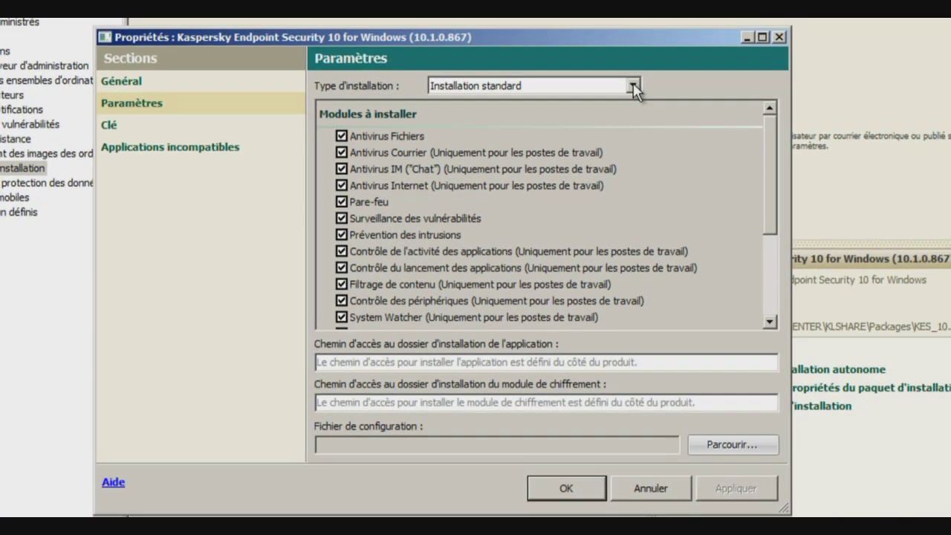
Try the Installation de base and Installation standard types in turn, reviewing the modules each one includes
{"action": "left_click", "coordinate": [787, 129]}
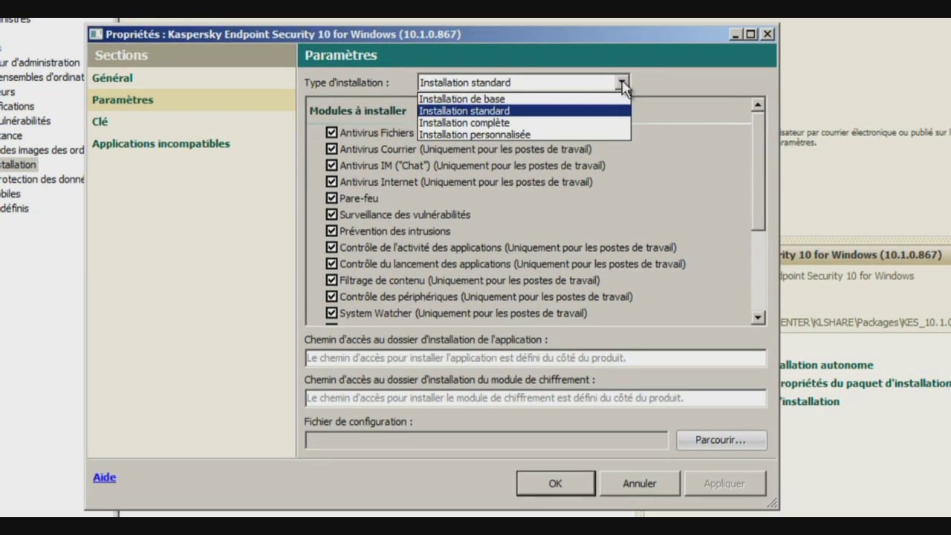
{"action": "left_click", "coordinate": [618, 97]}
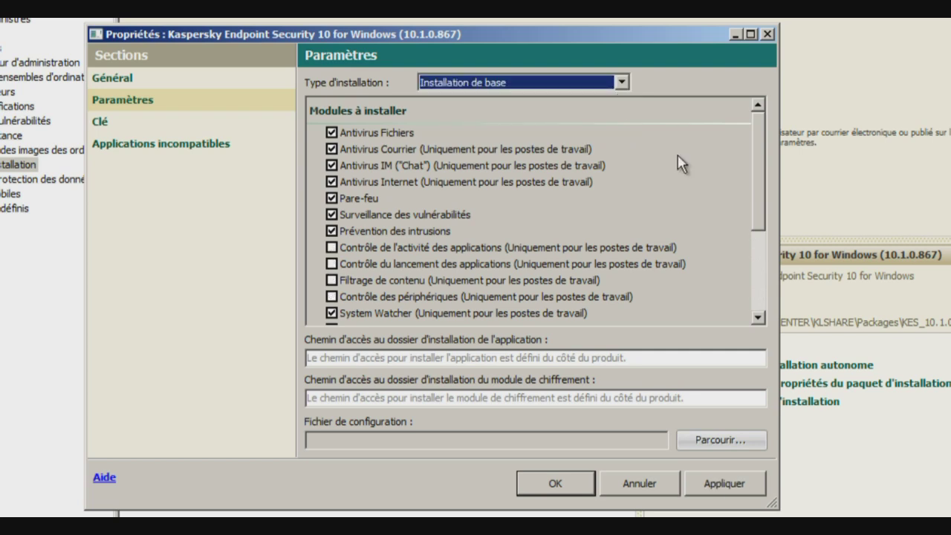
{"action": "mouse_move", "coordinate": [759, 199]}
{"action": "left_mouse_down"}
{"action": "mouse_move", "coordinate": [758, 281]}
{"action": "mouse_move", "coordinate": [764, 183]}
{"action": "mouse_move", "coordinate": [771, 219]}
{"action": "mouse_move", "coordinate": [773, 195]}
{"action": "left_mouse_up"}
{"action": "left_click_drag", "start_coordinate": [763, 207], "coordinate": [777, 193]}
{"action": "left_click", "coordinate": [507, 83]}
{"action": "left_click", "coordinate": [499, 112]}
{"action": "left_click_drag", "start_coordinate": [759, 185], "coordinate": [761, 269]}
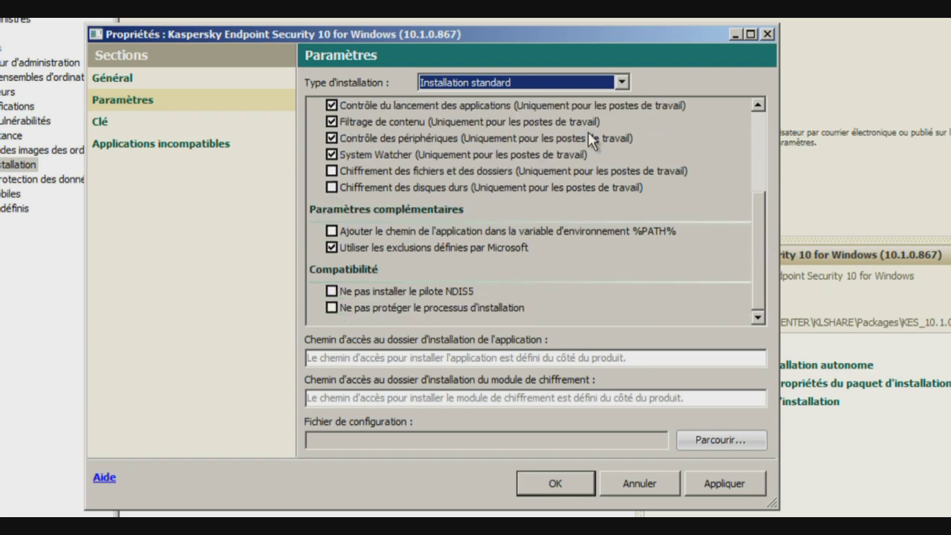
Set the package's installation type to Installation complète, review its modules and save the package properties
{"action": "left_click", "coordinate": [551, 81]}
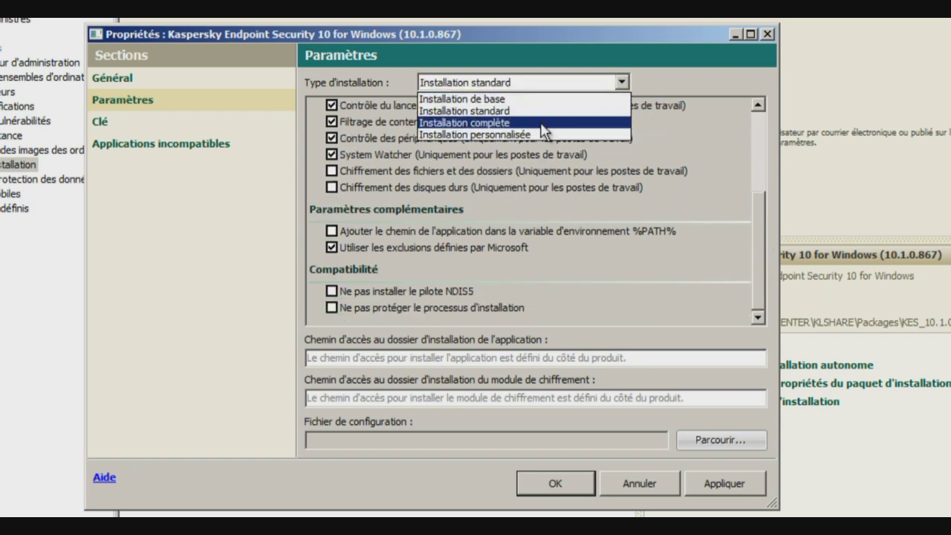
{"action": "left_click", "coordinate": [544, 123]}
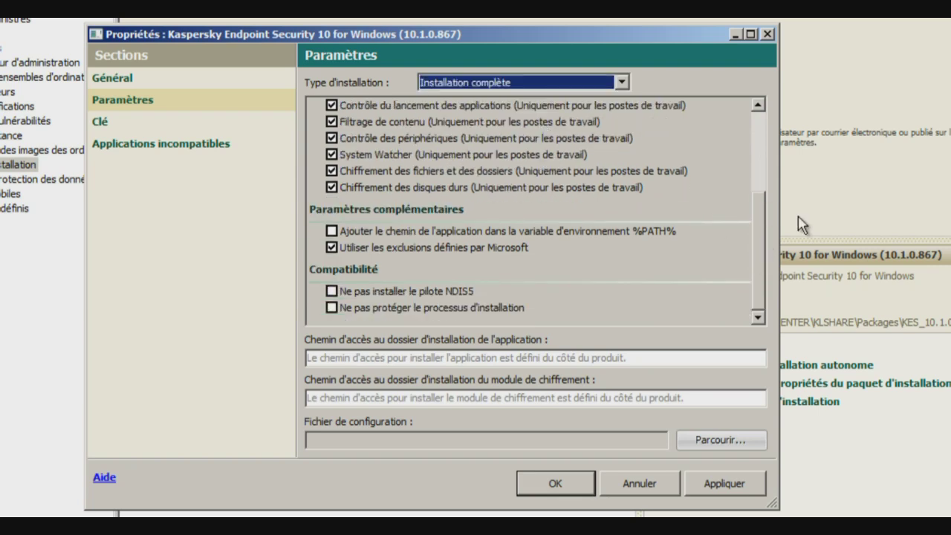
{"action": "scroll", "coordinate": [759, 251], "scroll_direction": "up", "scroll_amount": 3}
{"action": "scroll", "coordinate": [758, 251], "scroll_direction": "down", "scroll_amount": 2}
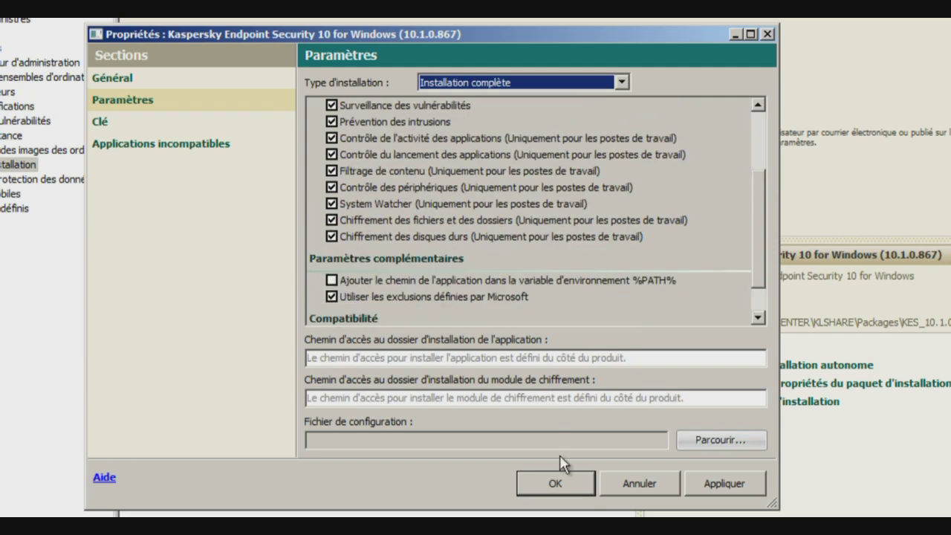
{"action": "left_click", "coordinate": [556, 483]}
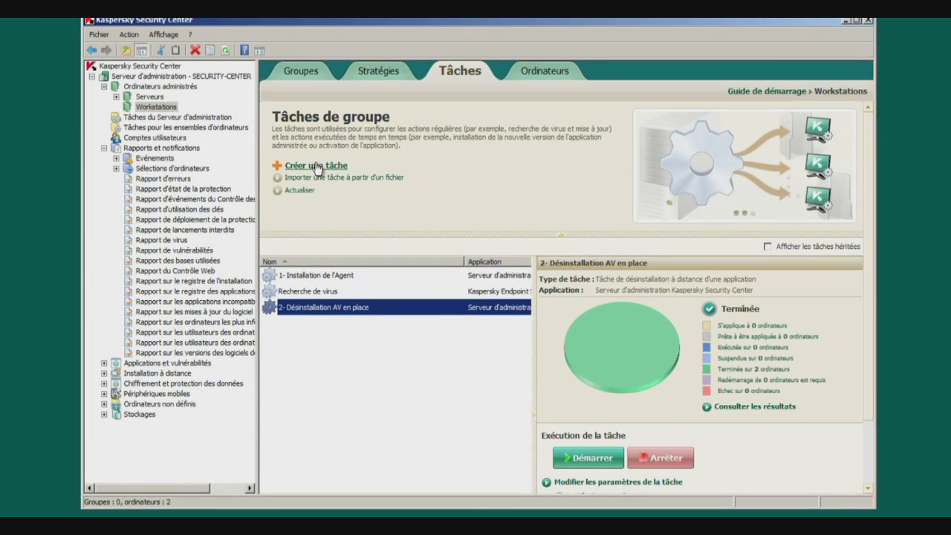
Start a new group task for Workstations and name it "3- Installation de KES10"
{"action": "left_click", "coordinate": [318, 166]}
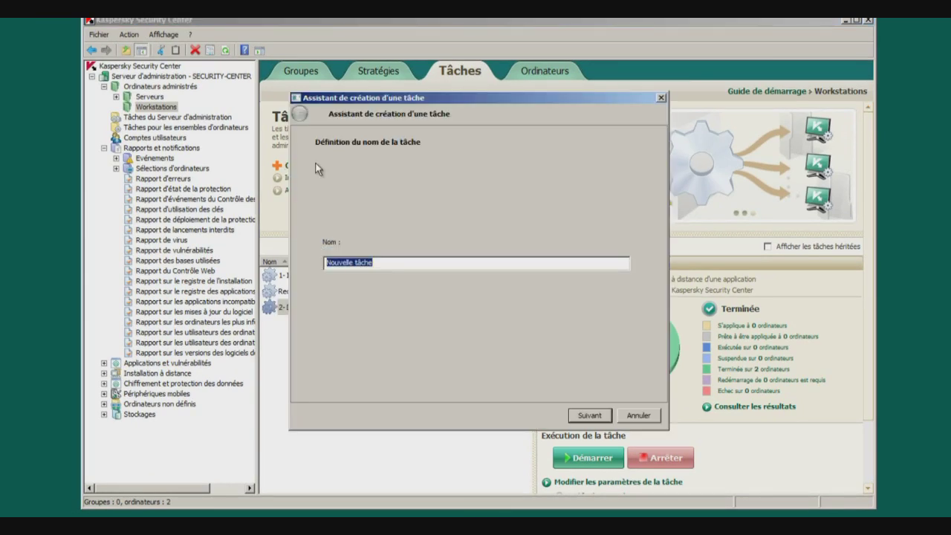
{"action": "type", "text": "3"}
{"action": "type", "text": "-Li"}
{"action": "key", "text": "BackSpace"}
{"action": "key", "text": "BackSpace"}
{"action": "type", "text": "Installat"}
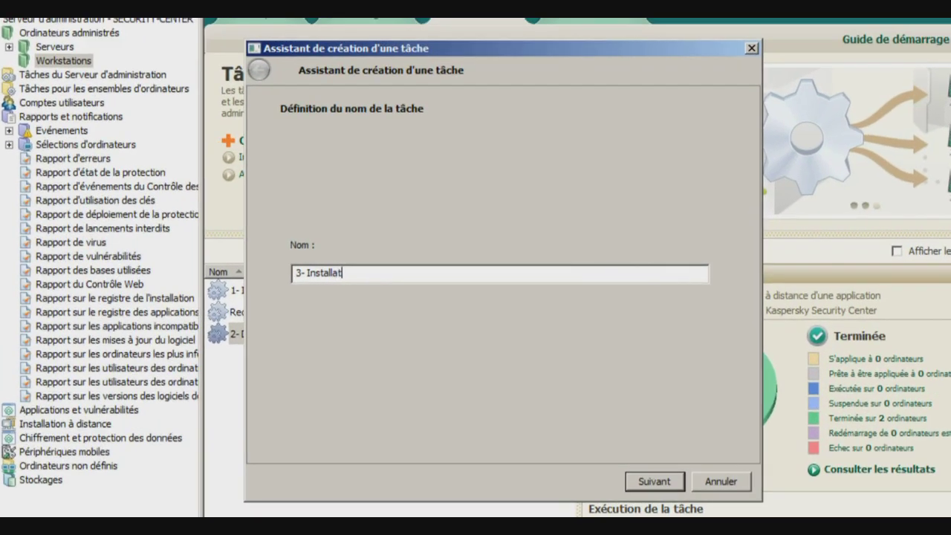
{"action": "type", "text": "ion de"}
{"action": "key", "text": "BackSpace"}
{"action": "key", "text": "BackSpace"}
{"action": "type", "text": "de KES10"}
{"action": "key", "text": "Return"}
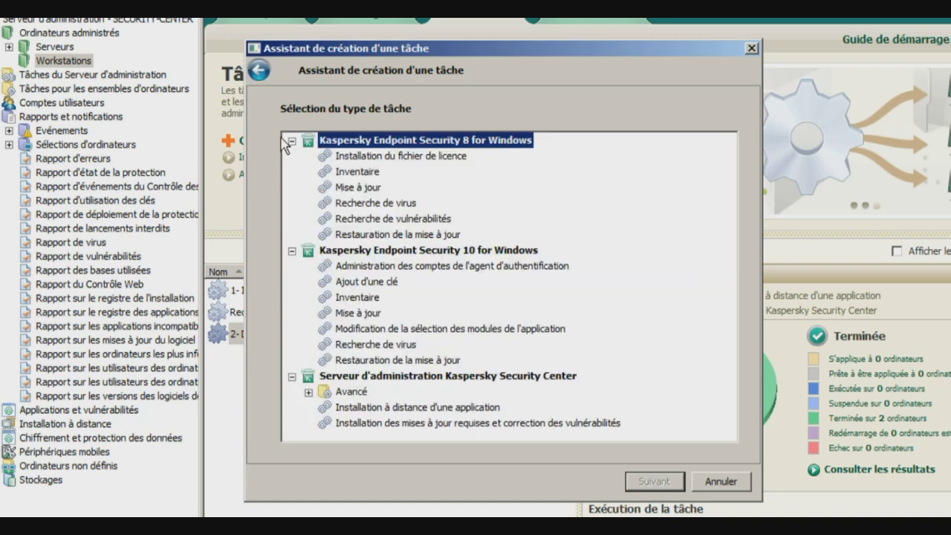
Choose remote application installation with the Kaspersky Endpoint Security 10 for Windows (10.1.0.867) package, without installing the Administration Agent alongside it
{"action": "left_click", "coordinate": [438, 408]}
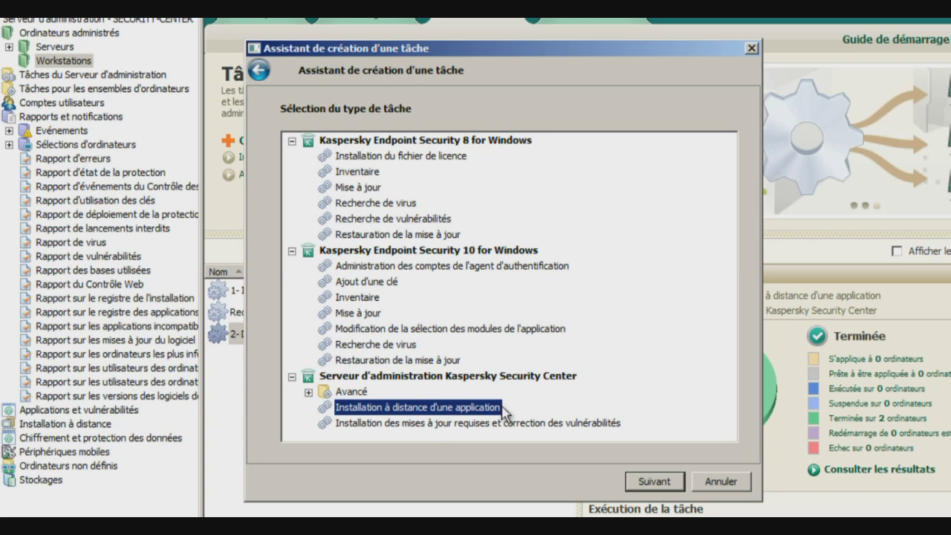
{"action": "left_click", "coordinate": [639, 482]}
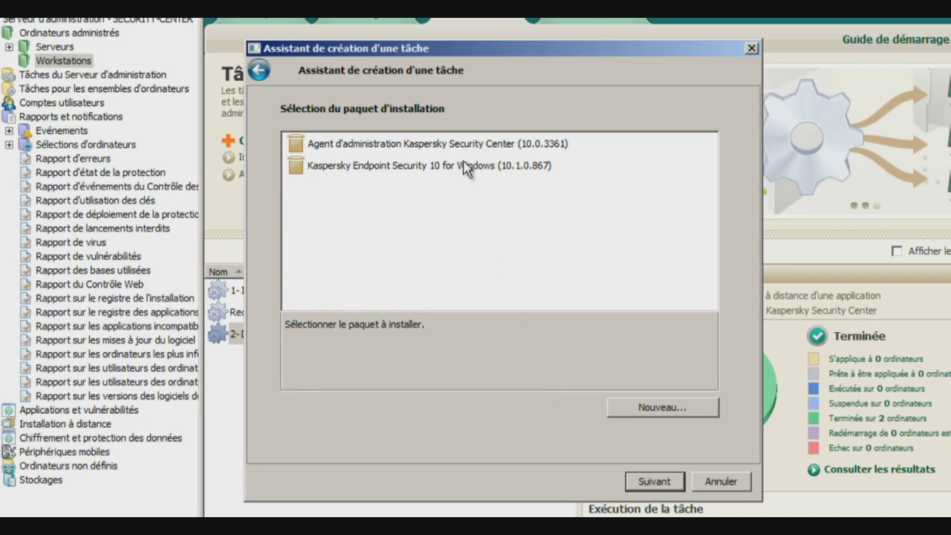
{"action": "left_click", "coordinate": [464, 167]}
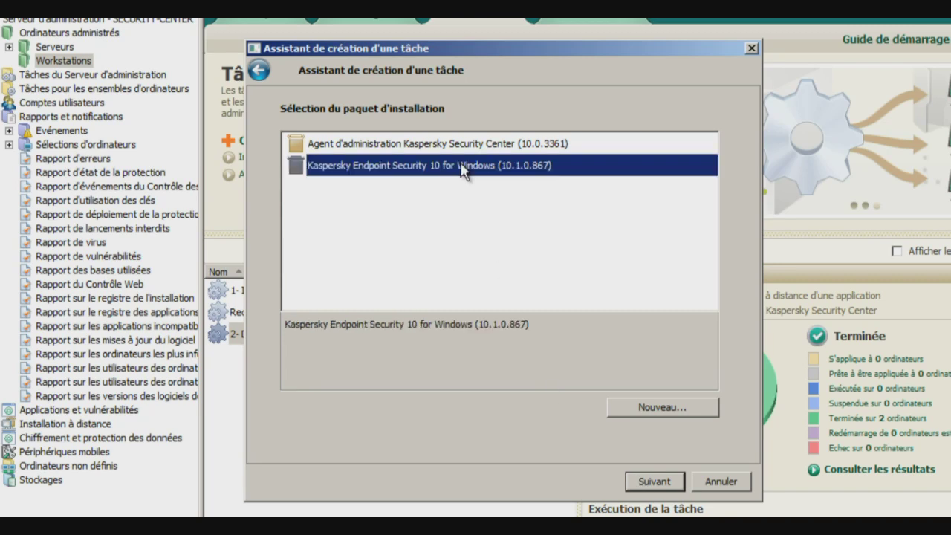
{"action": "left_click", "coordinate": [654, 482]}
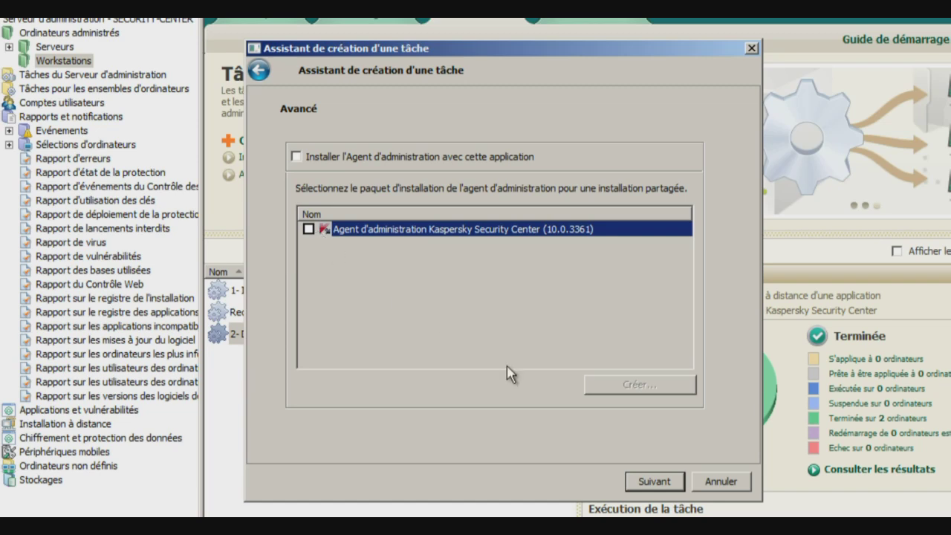
{"action": "left_click", "coordinate": [666, 490]}
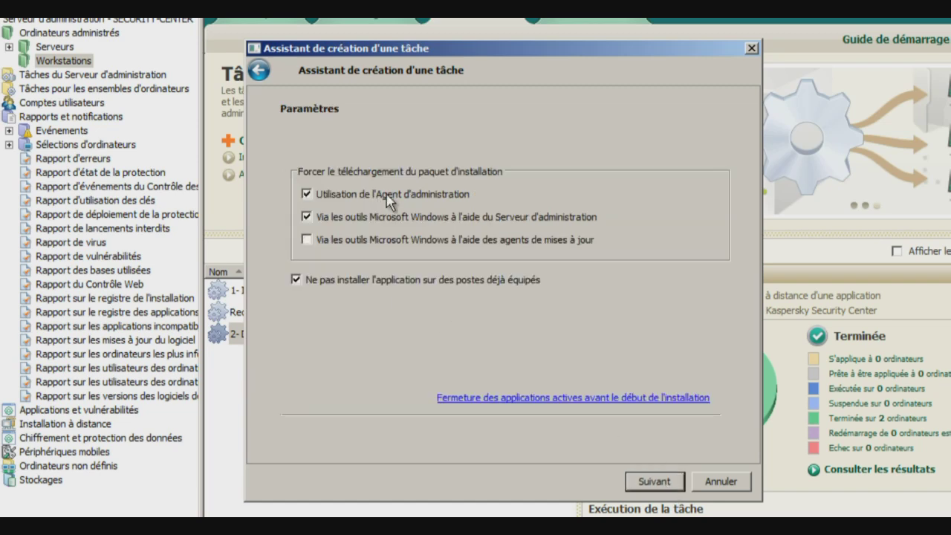
Deselect package download via Microsoft Windows tools using the Administration Server, and set the restart option to Ne pas redémarrer l'ordinateur
{"action": "left_click", "coordinate": [432, 218]}
{"action": "left_click", "coordinate": [654, 482]}
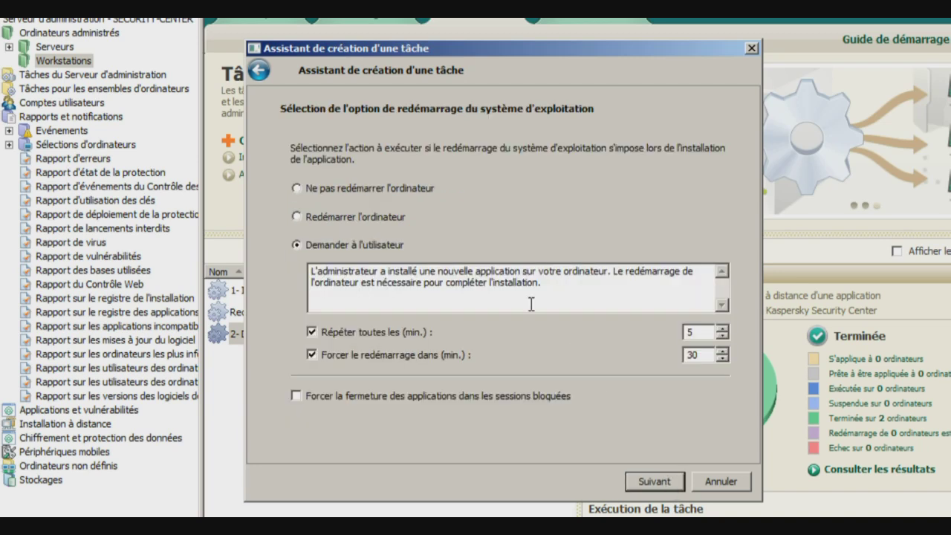
{"action": "left_click", "coordinate": [383, 185]}
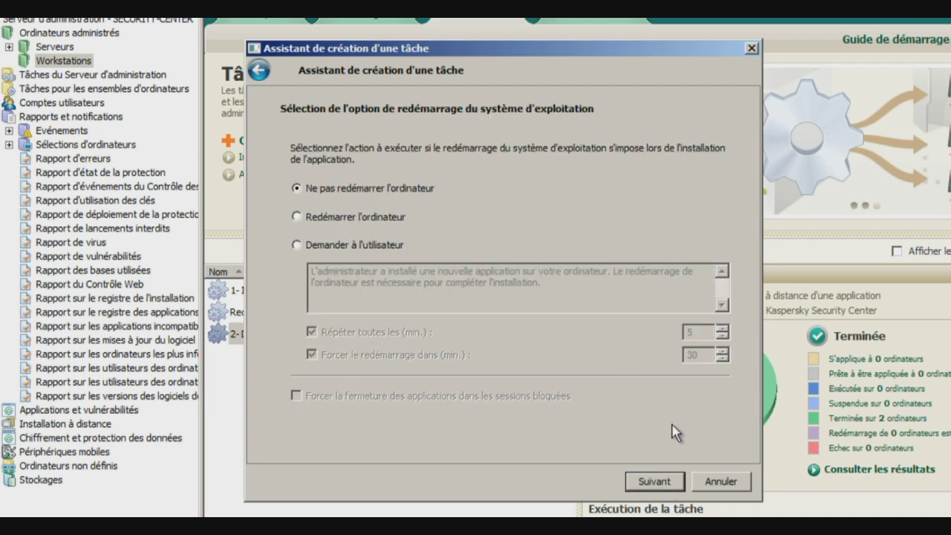
{"action": "left_click", "coordinate": [654, 483]}
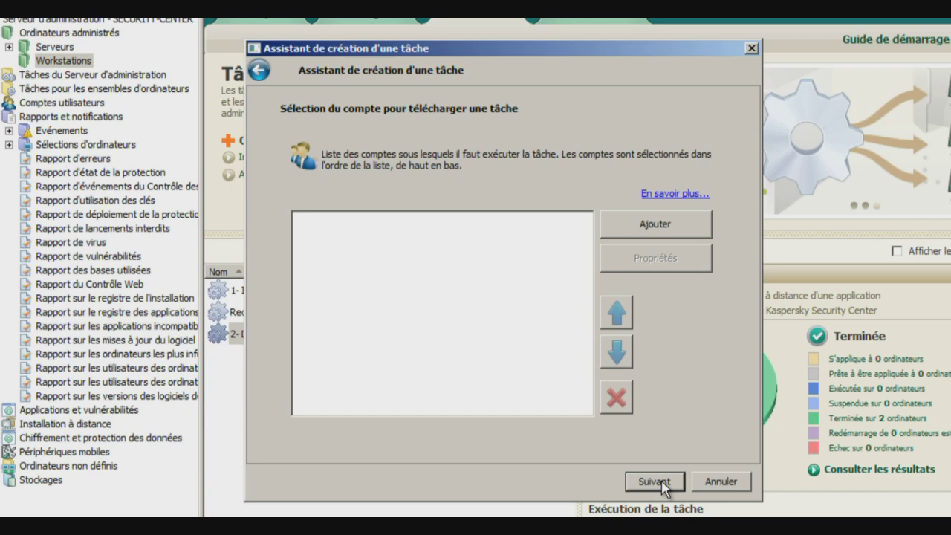
Finish creating the KES10 installation task without an account, in Mode manuel, and run it on the Workstations group
{"action": "left_click", "coordinate": [654, 484]}
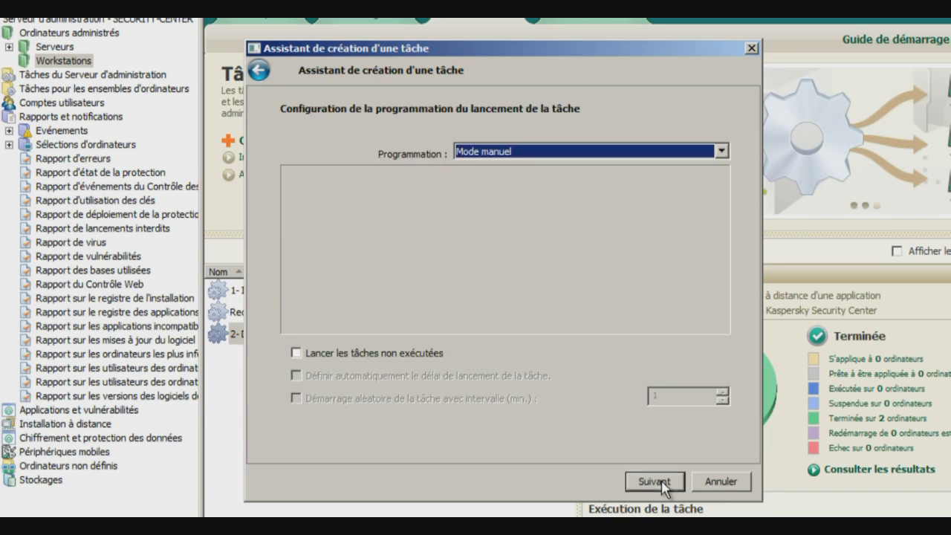
{"action": "left_click", "coordinate": [654, 483]}
{"action": "left_click", "coordinate": [664, 485]}
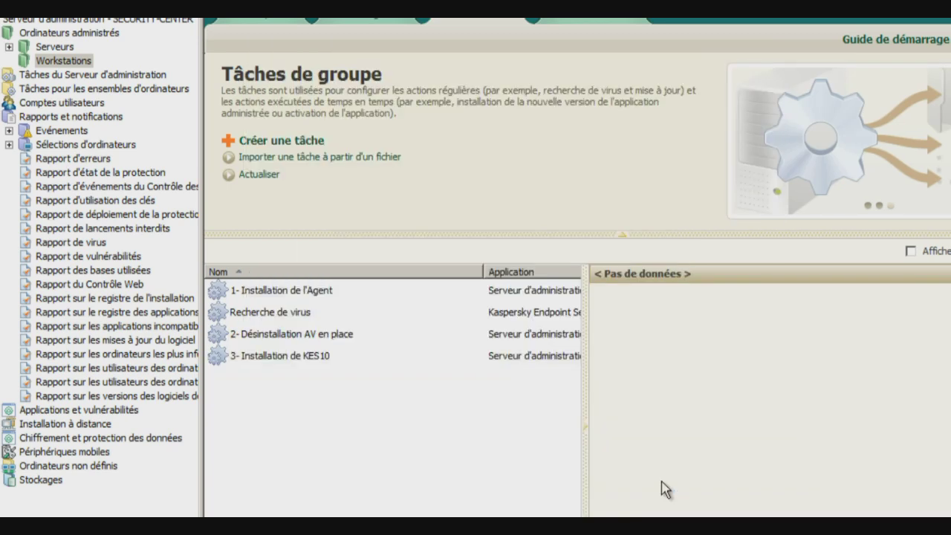
{"action": "left_click", "coordinate": [301, 360]}
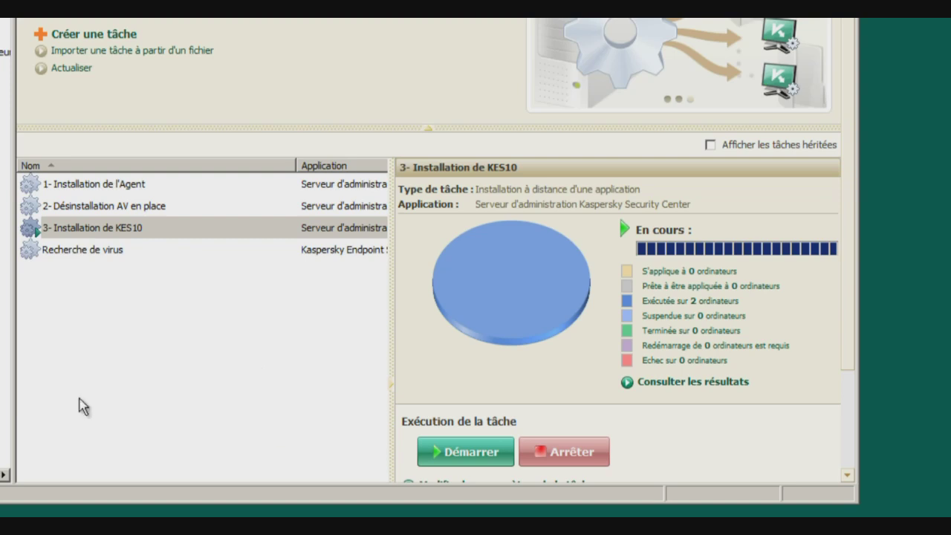
{"action": "left_click", "coordinate": [150, 232]}
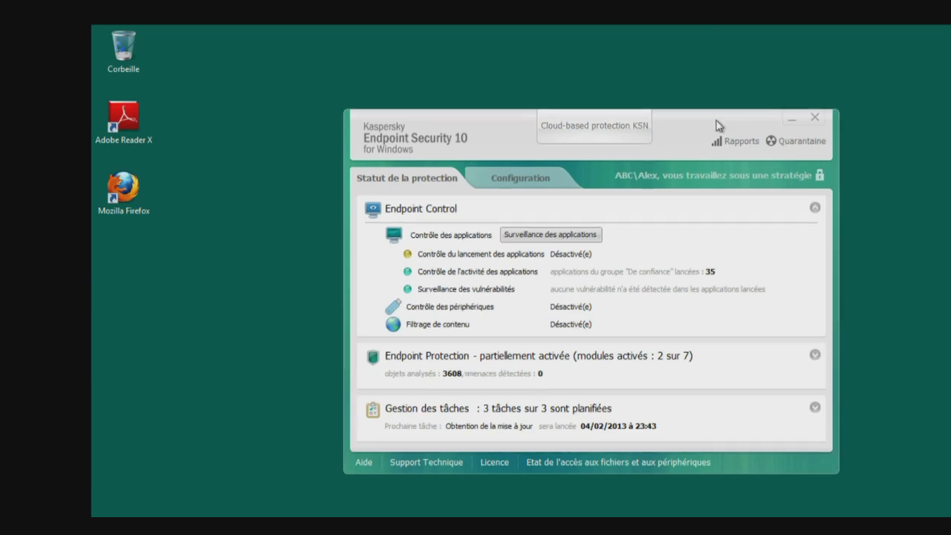
Check the Kaspersky Endpoint Security 10 installation on the client computers by opening the application on each one
{"action": "left_click_drag", "start_coordinate": [715, 105], "coordinate": [694, 128]}
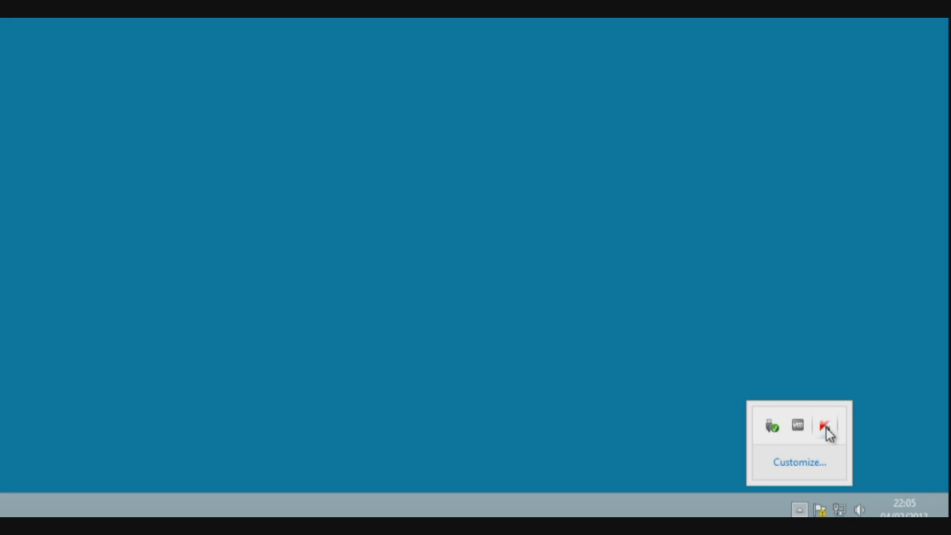
{"action": "left_click", "coordinate": [826, 428]}
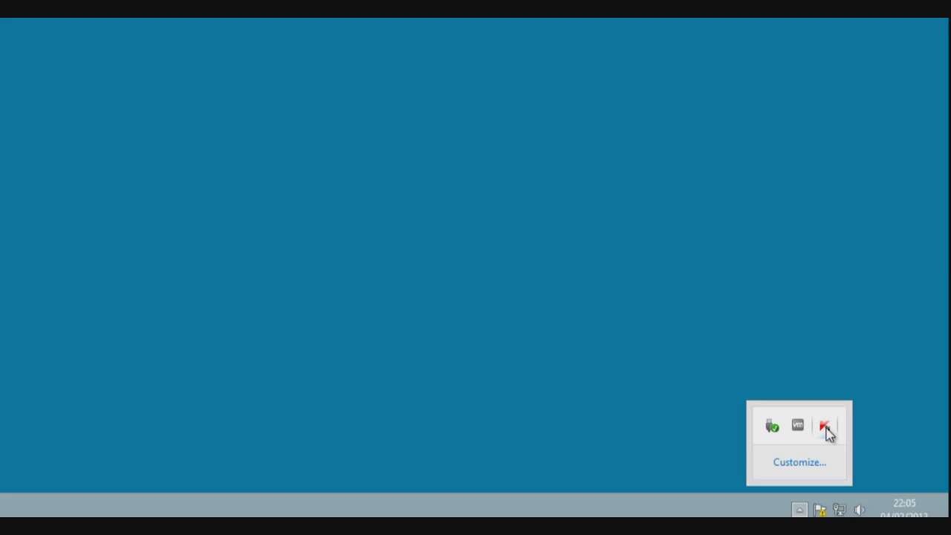